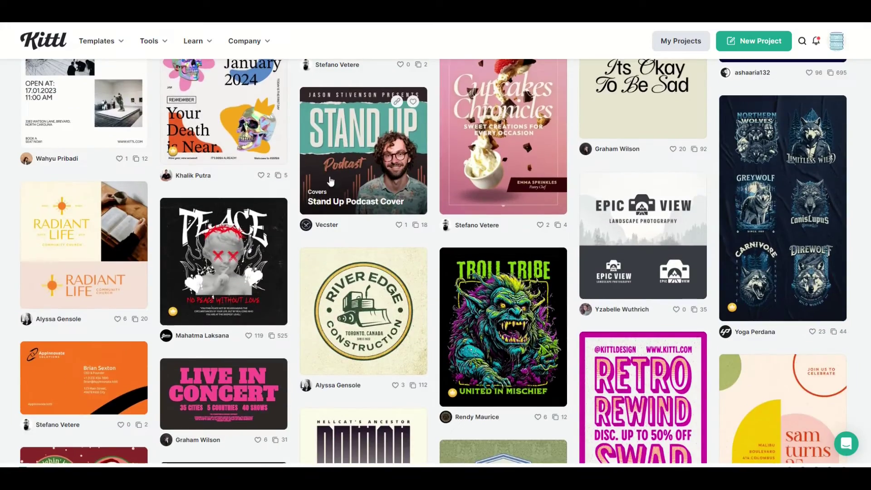
Search elements for 'pinea' and add a pineapple image to the poster's upper-left corner.
{"action": "scroll", "coordinate": [330, 182], "scroll_direction": "down", "scroll_amount": 10}
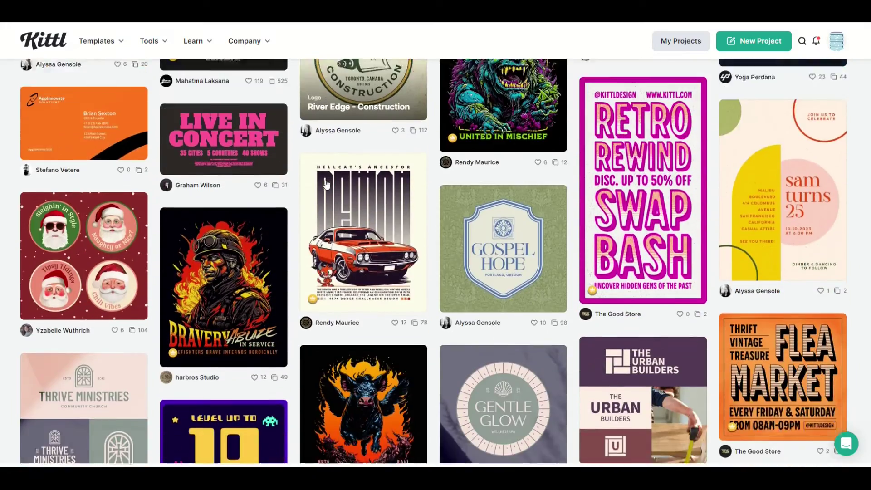
{"action": "scroll", "coordinate": [326, 184], "scroll_direction": "down", "scroll_amount": 6}
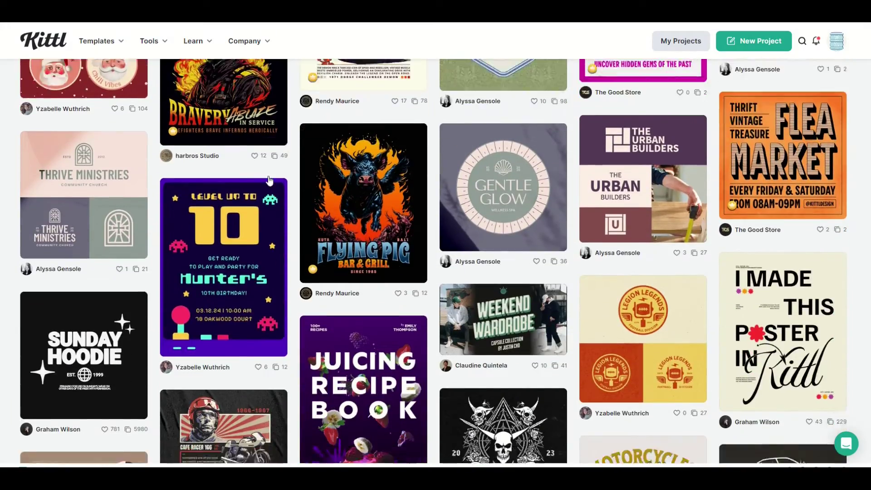
{"action": "scroll", "coordinate": [263, 186], "scroll_direction": "down", "scroll_amount": 4}
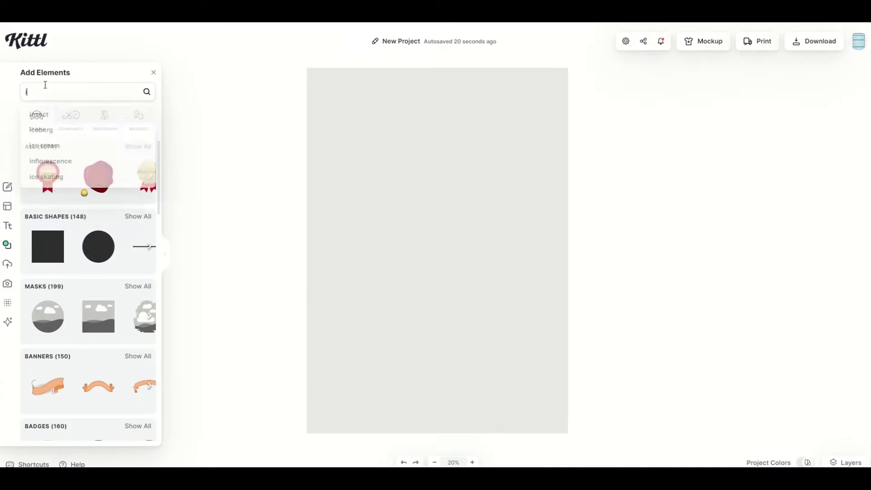
{"action": "type", "text": "pinea"}
{"action": "left_click", "coordinate": [44, 115]}
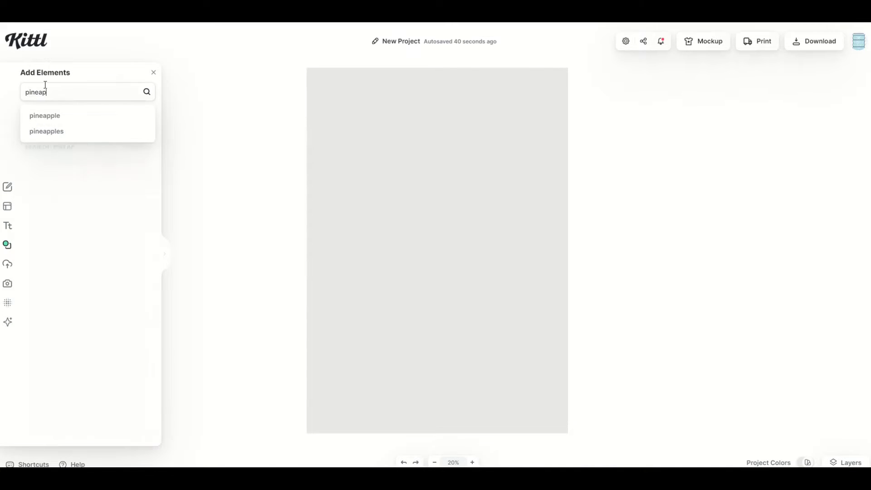
{"action": "left_click", "coordinate": [131, 328]}
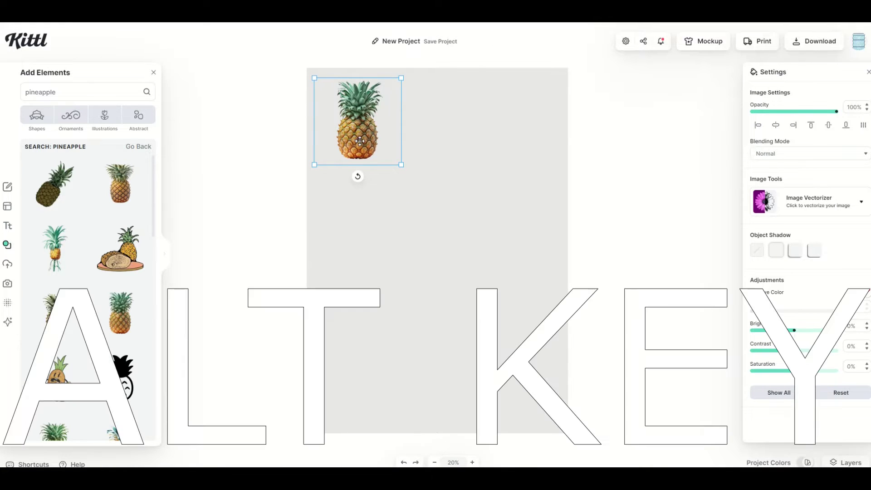
Duplicate the pineapple across the canvas in staggered columns.
{"action": "left_click_drag", "start_coordinate": [364, 143], "coordinate": [542, 277]}
{"action": "left_click_drag", "start_coordinate": [542, 276], "coordinate": [418, 87]}
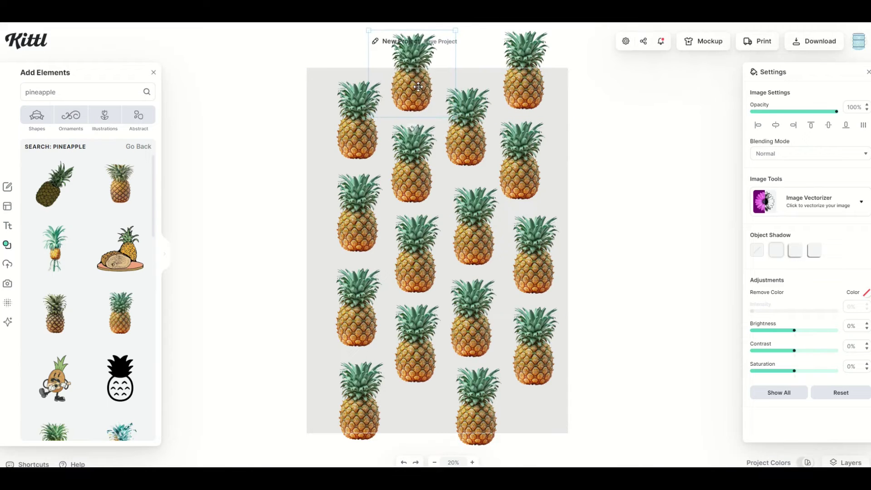
{"action": "left_click", "coordinate": [225, 195]}
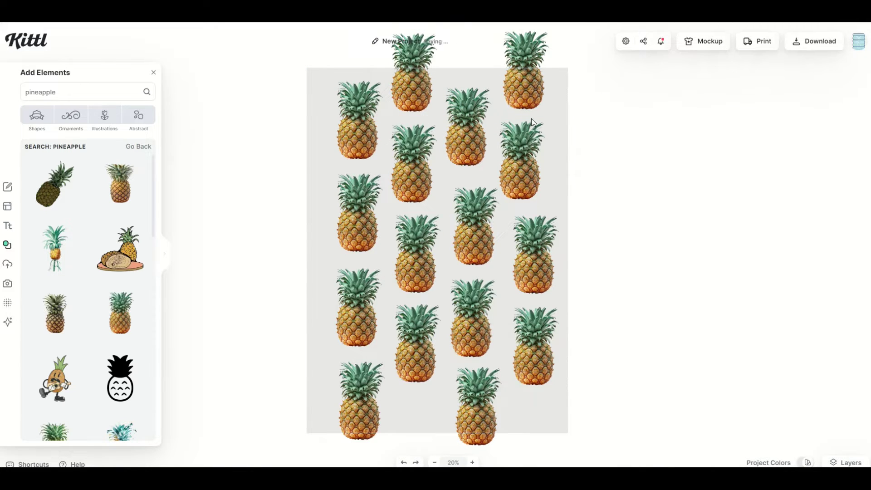
Nudge five pineapple copies slightly so the columns are evenly spaced.
{"action": "left_click_drag", "start_coordinate": [518, 182], "coordinate": [502, 186]}
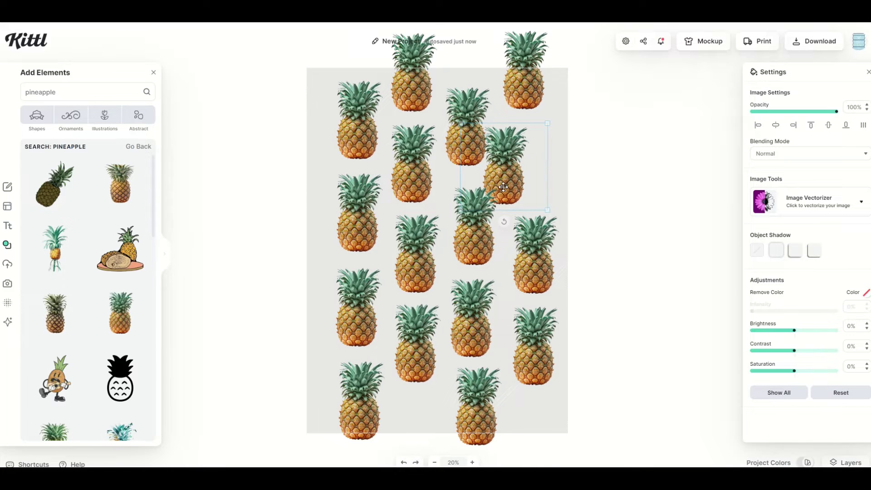
{"action": "left_click_drag", "start_coordinate": [475, 248], "coordinate": [469, 244]}
{"action": "left_click_drag", "start_coordinate": [412, 172], "coordinate": [416, 174]}
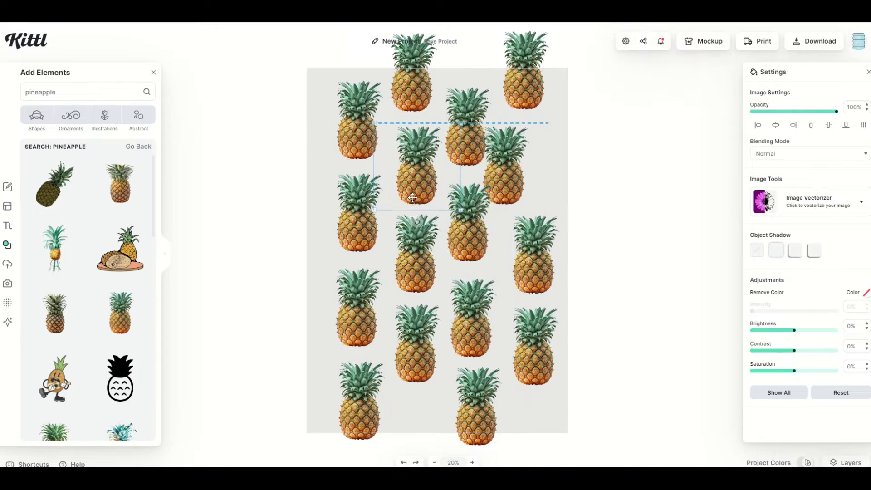
{"action": "left_click_drag", "start_coordinate": [358, 217], "coordinate": [363, 223]}
{"action": "left_click_drag", "start_coordinate": [355, 280], "coordinate": [345, 271]}
{"action": "left_click", "coordinate": [645, 310]}
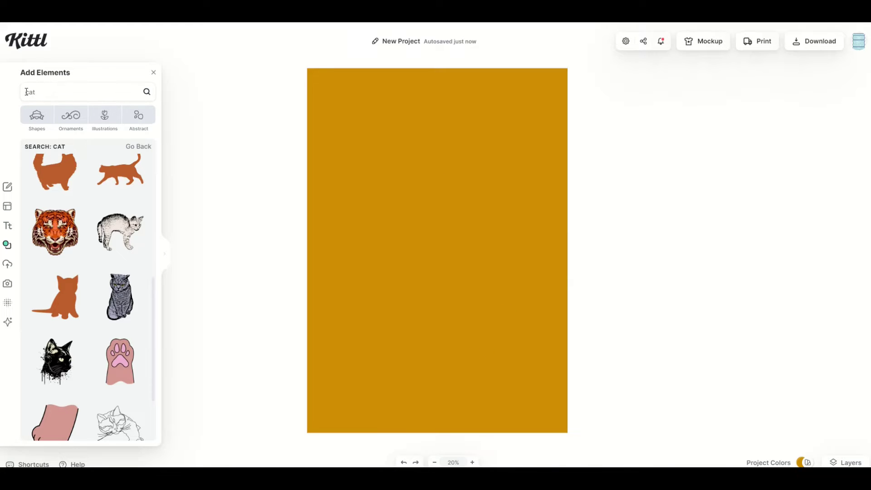
Add the grey sitting cat at the upper-left with a second copy beside it.
{"action": "left_click", "coordinate": [124, 299]}
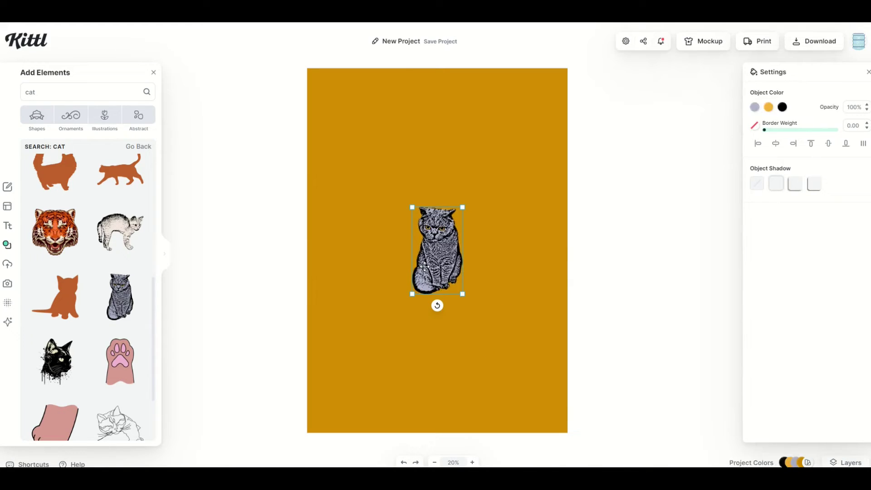
{"action": "left_click_drag", "start_coordinate": [419, 250], "coordinate": [387, 121]}
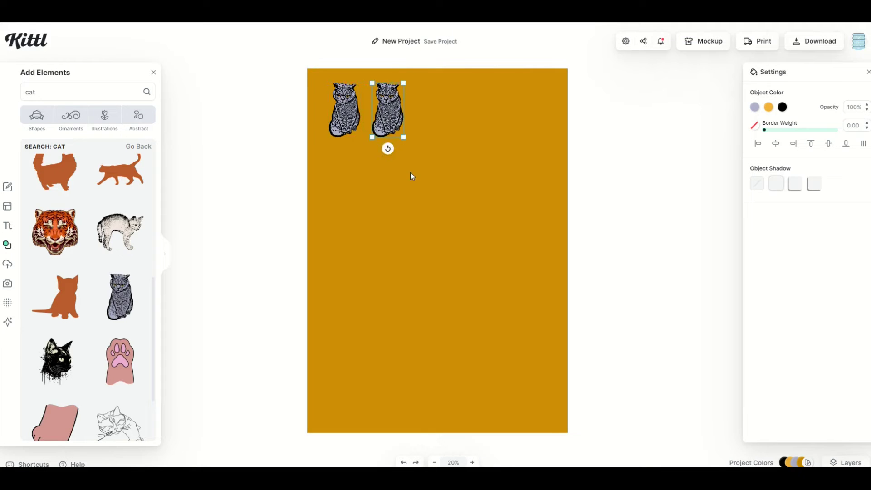
{"action": "left_click", "coordinate": [411, 173]}
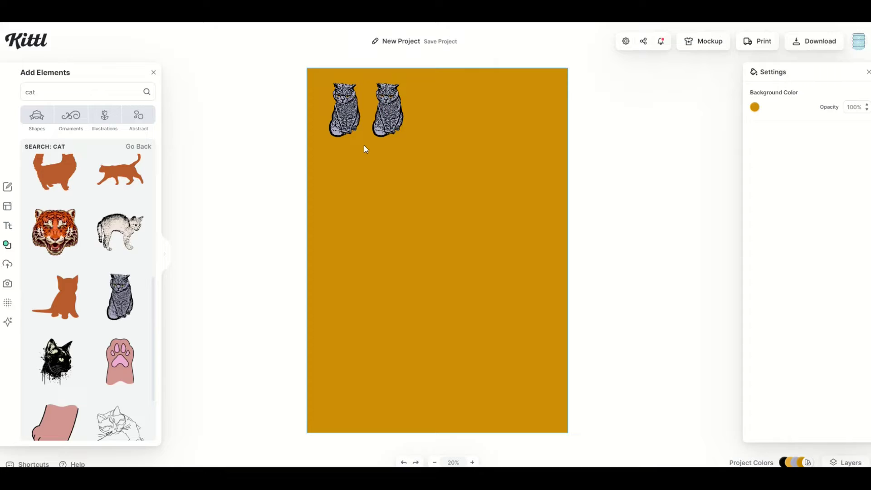
Group the two cats and duplicate the pair diagonally down-right.
{"action": "key", "text": "ctrl+a"}
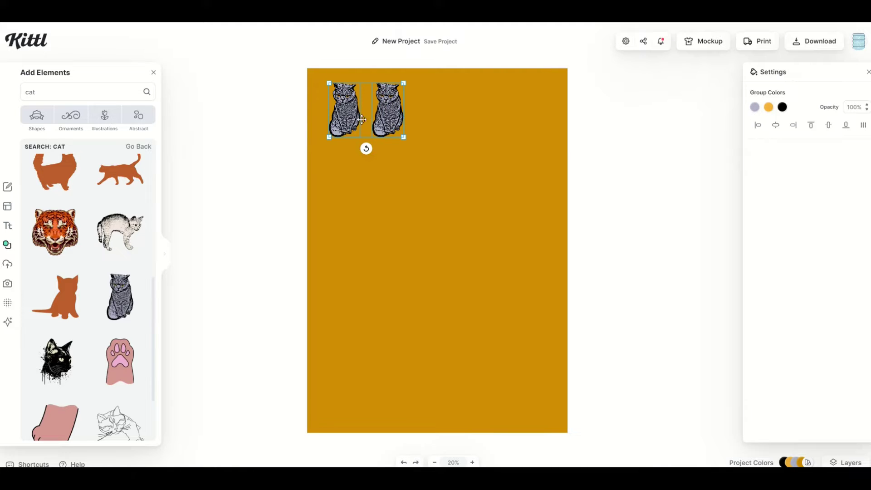
{"action": "right_click", "coordinate": [379, 121]}
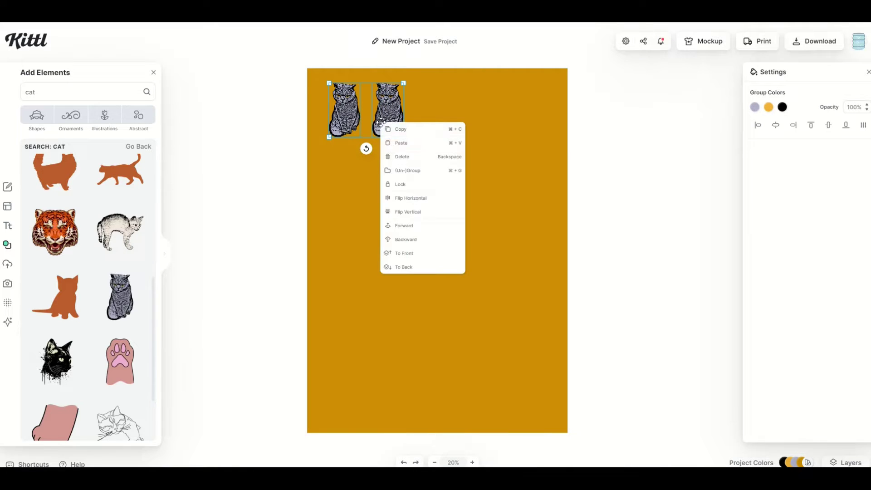
{"action": "left_click", "coordinate": [416, 176]}
{"action": "left_click", "coordinate": [468, 178]}
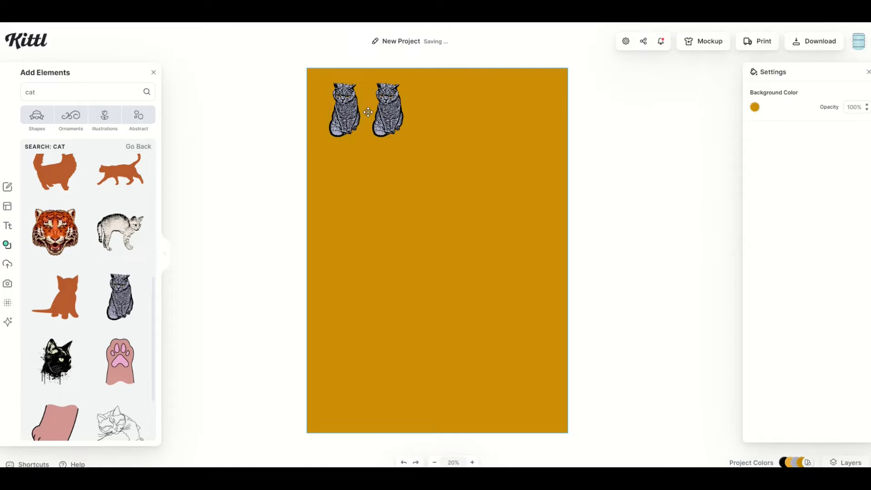
{"action": "left_click", "coordinate": [392, 116]}
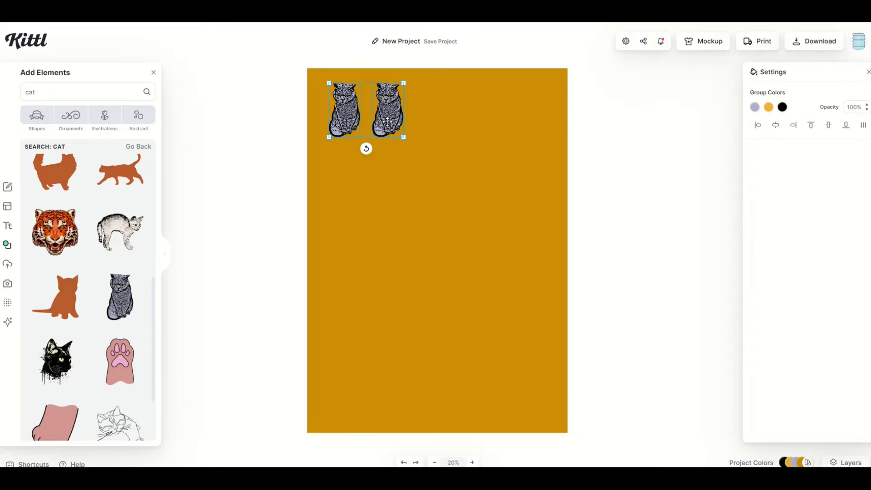
{"action": "left_click_drag", "start_coordinate": [397, 133], "coordinate": [407, 160]}
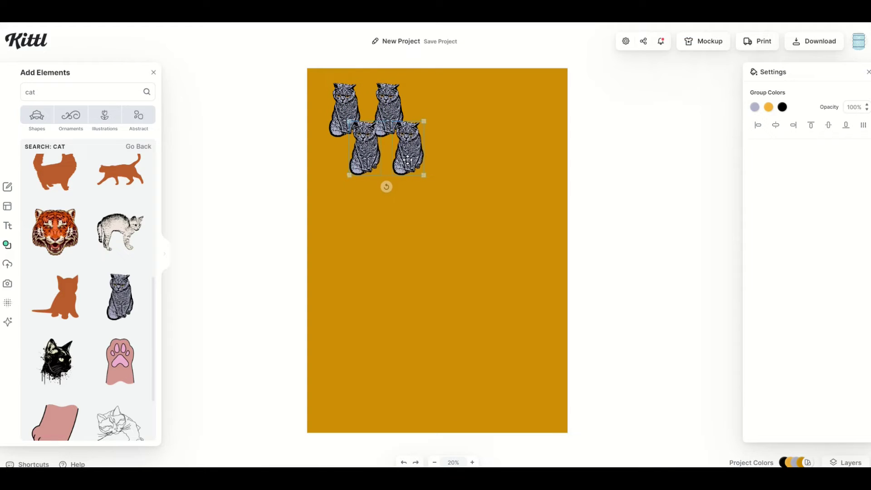
{"action": "left_click", "coordinate": [405, 211]}
Group all four cats into a single unit.
{"action": "key", "text": "ctrl+a"}
{"action": "right_click", "coordinate": [370, 135]}
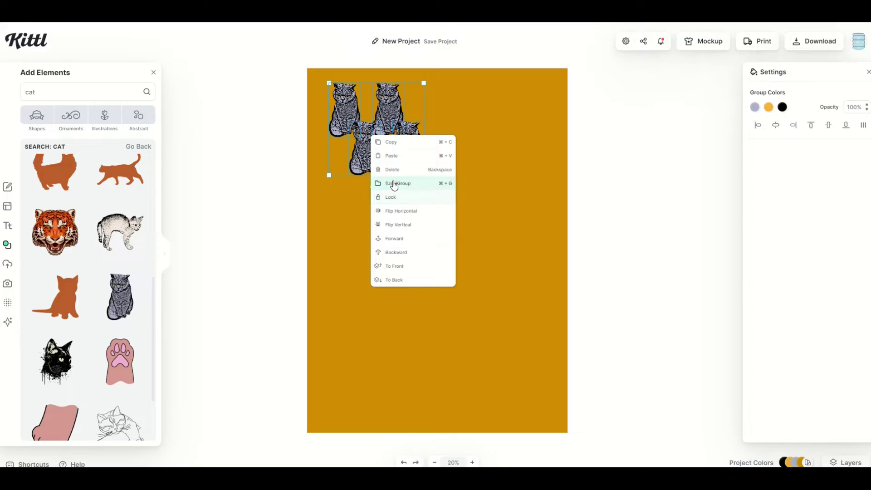
{"action": "left_click", "coordinate": [397, 196]}
{"action": "left_click", "coordinate": [372, 200]}
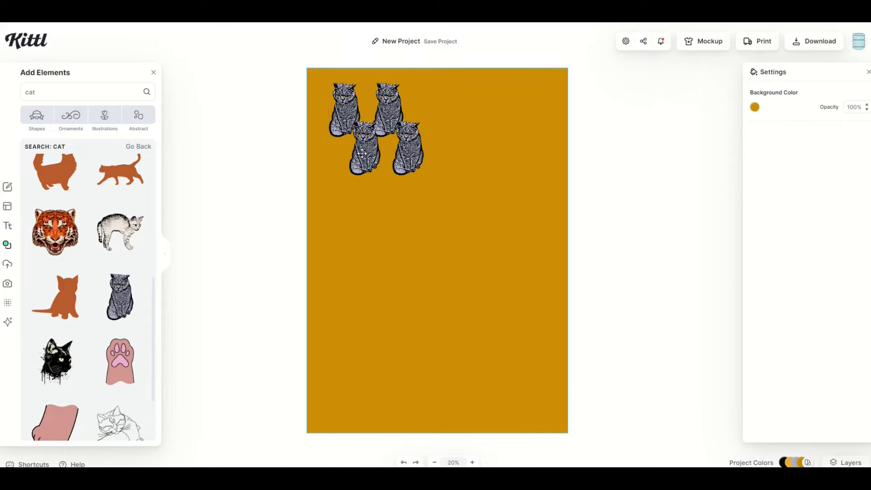
{"action": "left_click", "coordinate": [360, 162]}
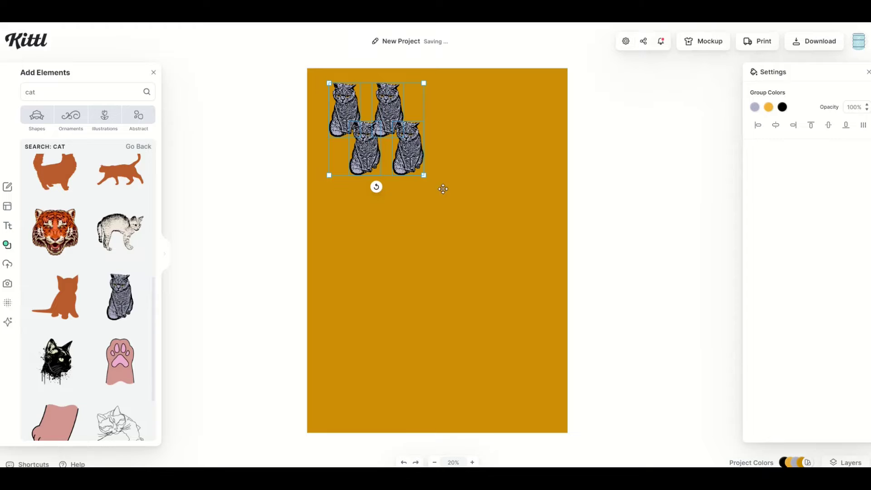
Duplicate the four-cat group twice, stepping copies down-right toward the right edge.
{"action": "key", "text": "ctrl+d"}
{"action": "left_click_drag", "start_coordinate": [443, 188], "coordinate": [523, 297]}
{"action": "left_click", "coordinate": [375, 220]}
{"action": "left_click", "coordinate": [441, 225]}
{"action": "key", "text": "ctrl+d"}
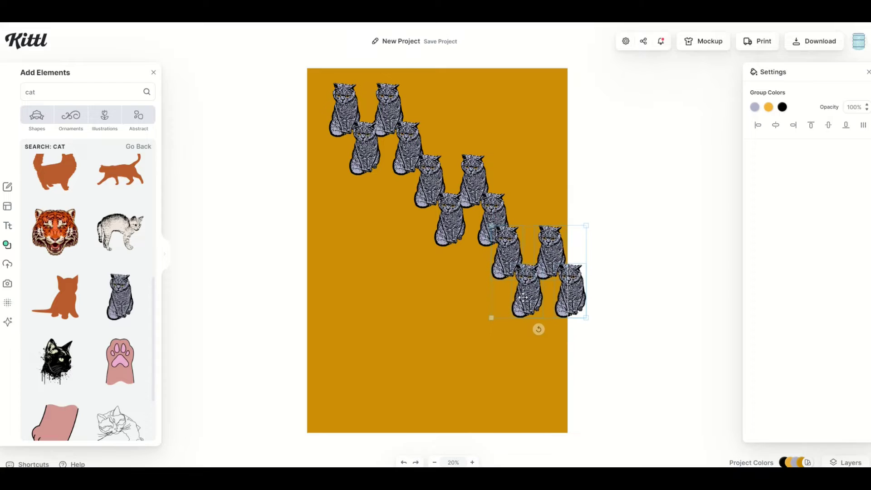
{"action": "left_click", "coordinate": [423, 296]}
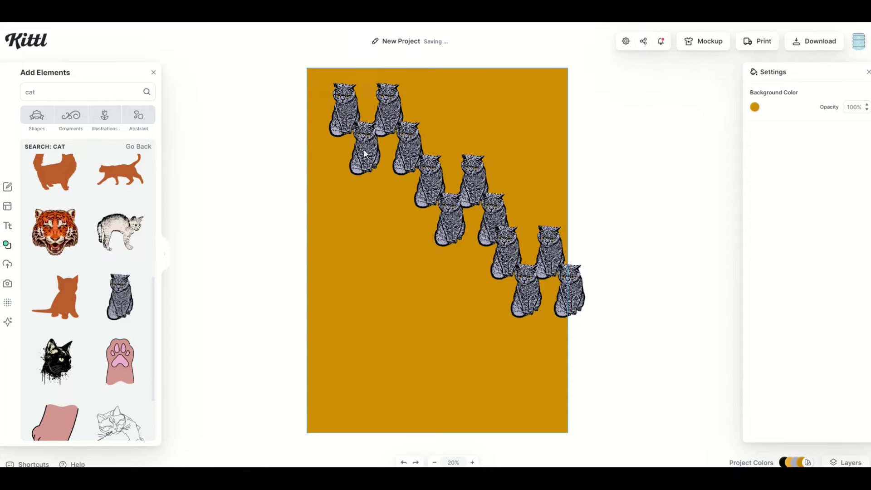
Select all the grey cat copies and clear them, leaving the plain mustard-yellow poster.
{"action": "key", "text": "ctrl+a"}
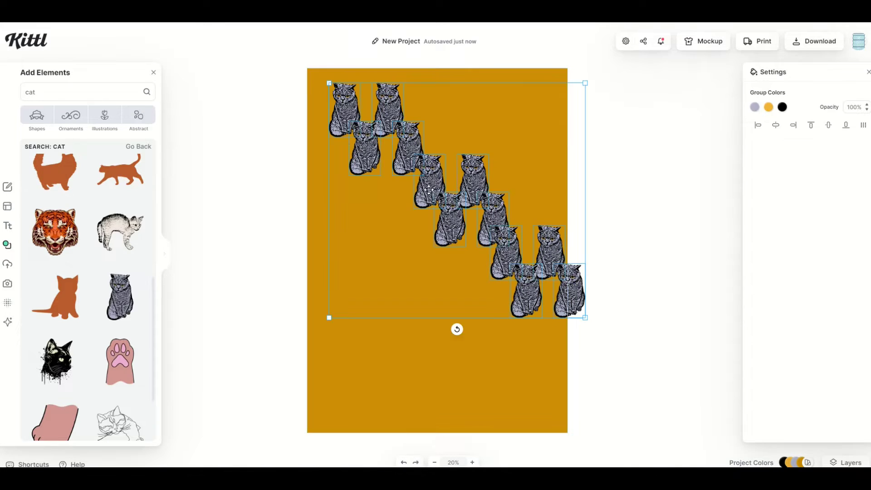
{"action": "right_click", "coordinate": [429, 189]}
{"action": "left_click", "coordinate": [389, 300]}
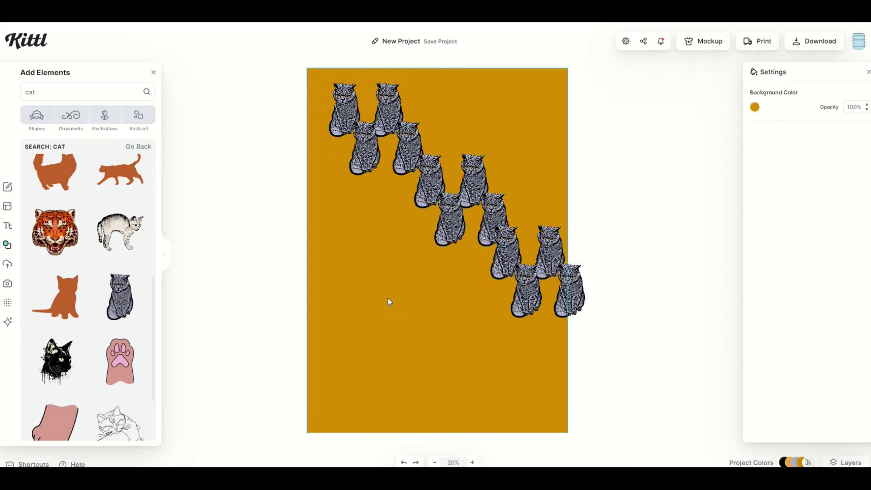
{"action": "key", "text": "ctrl+a"}
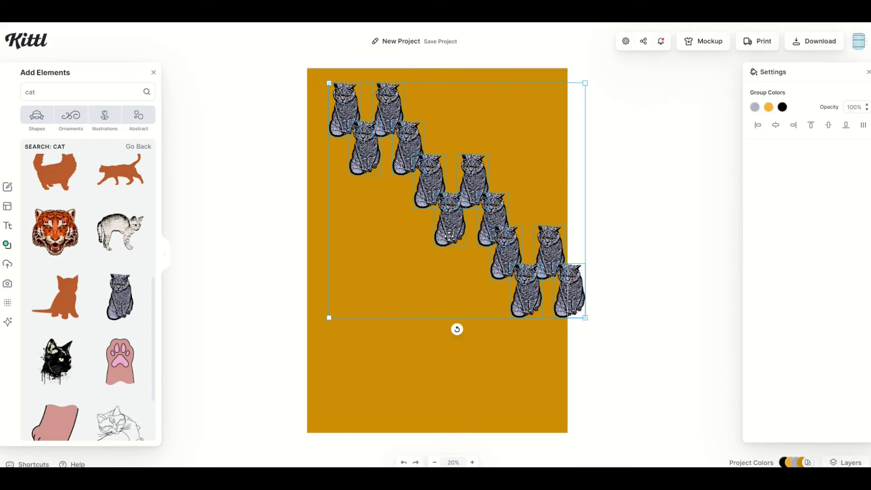
{"action": "key", "text": "ctrl+d"}
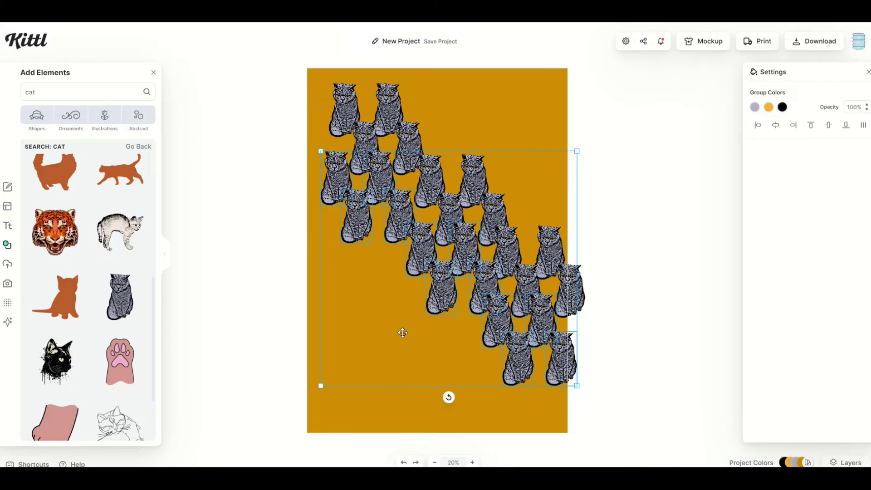
{"action": "mouse_move", "coordinate": [395, 336]}
{"action": "left_mouse_down"}
{"action": "mouse_move", "coordinate": [416, 352]}
{"action": "mouse_move", "coordinate": [401, 334]}
{"action": "left_mouse_up"}
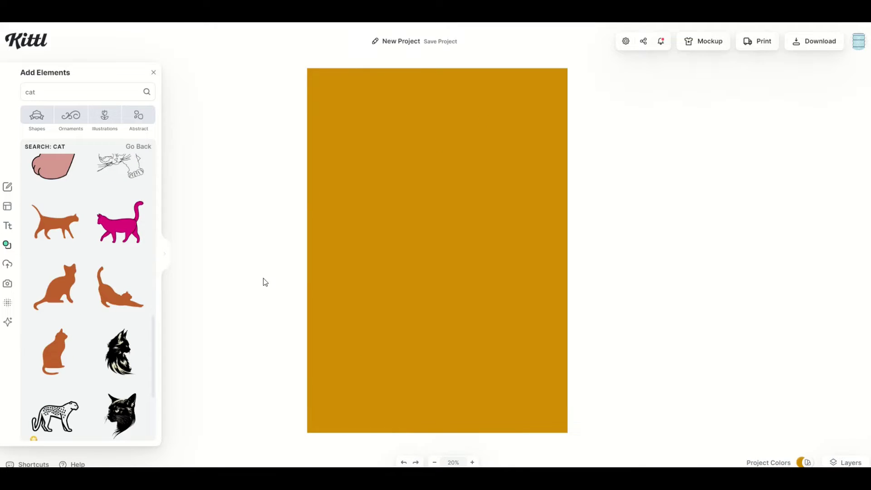
{"action": "left_click", "coordinate": [352, 234]}
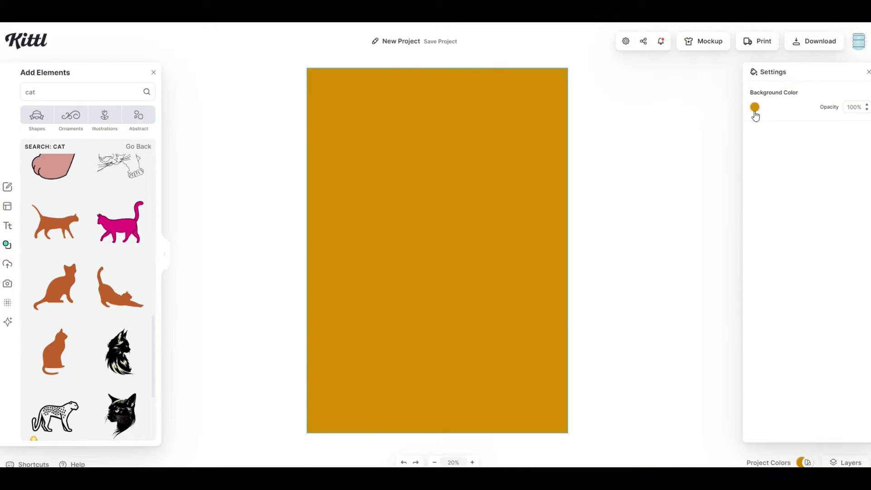
Change the poster background colour to bright aqua.
{"action": "left_click", "coordinate": [754, 108]}
{"action": "left_click_drag", "start_coordinate": [713, 150], "coordinate": [737, 119]}
{"action": "left_click", "coordinate": [681, 224]}
{"action": "left_click", "coordinate": [311, 258]}
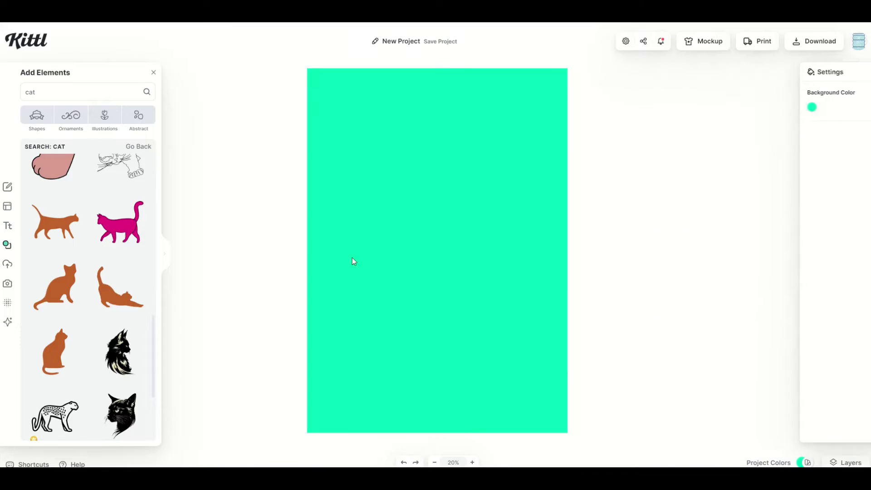
Add sitting, stretching and walking cat silhouettes, cluster them top-left, and shrink them together.
{"action": "left_click", "coordinate": [80, 300]}
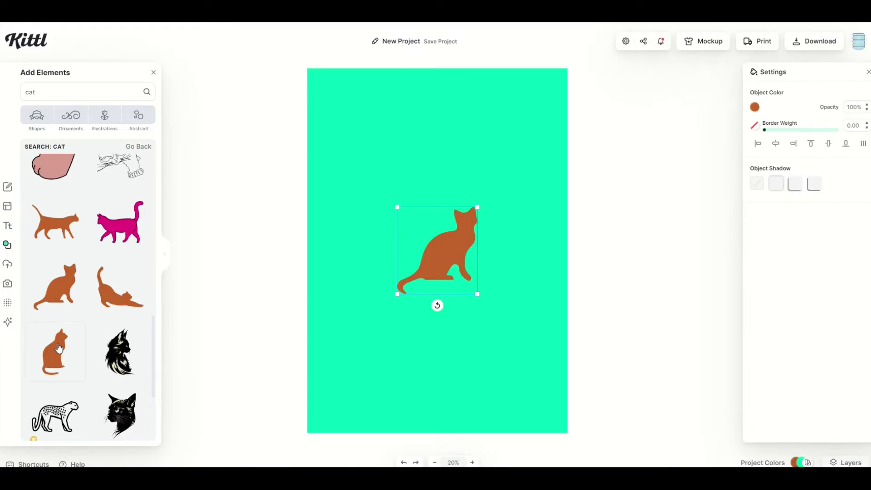
{"action": "left_click", "coordinate": [111, 301]}
{"action": "left_click", "coordinate": [55, 223]}
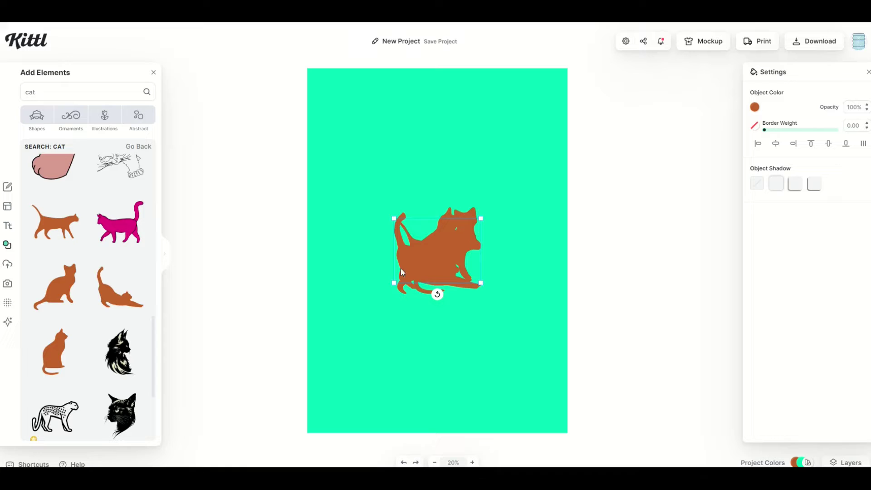
{"action": "left_click_drag", "start_coordinate": [399, 225], "coordinate": [357, 119]}
{"action": "left_click_drag", "start_coordinate": [442, 245], "coordinate": [441, 118]}
{"action": "left_click_drag", "start_coordinate": [469, 235], "coordinate": [531, 112]}
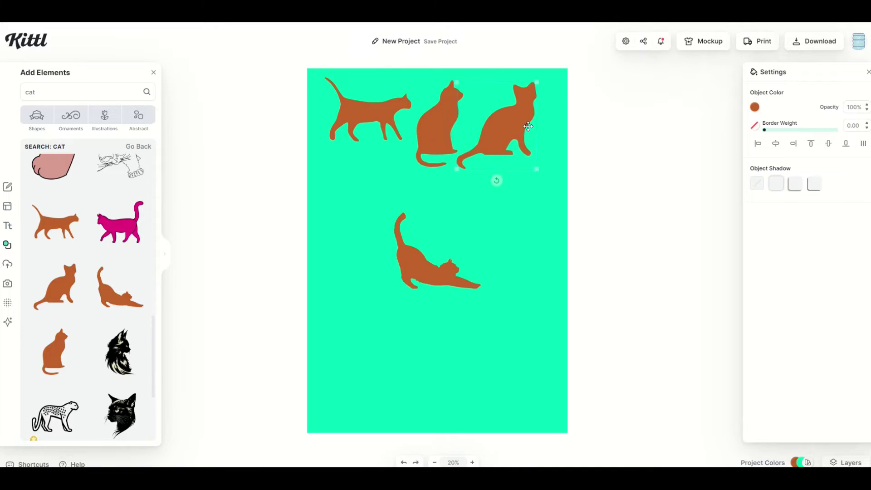
{"action": "left_click_drag", "start_coordinate": [433, 272], "coordinate": [373, 197]}
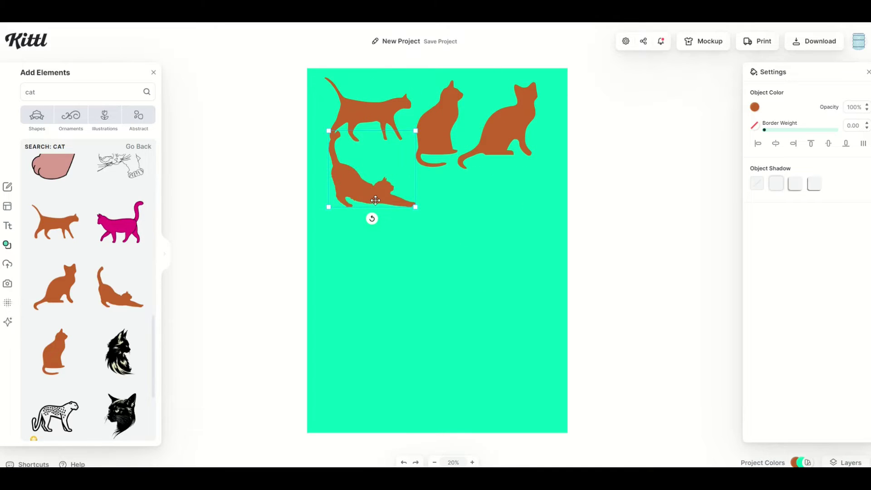
{"action": "key", "text": "ctrl+a"}
{"action": "left_click_drag", "start_coordinate": [537, 208], "coordinate": [456, 158]}
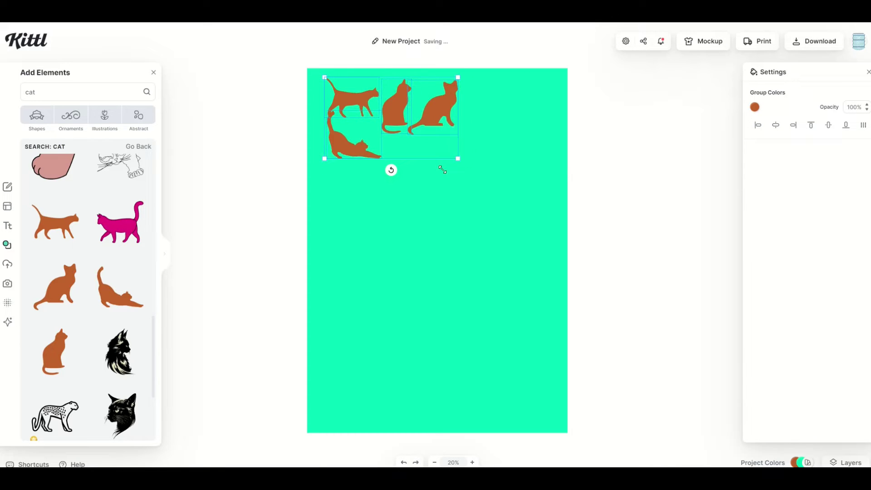
{"action": "left_click_drag", "start_coordinate": [366, 144], "coordinate": [375, 136]}
Copy the four-cat cluster repeatedly across the aqua poster, letting copies spill past the edges.
{"action": "left_click", "coordinate": [356, 211]}
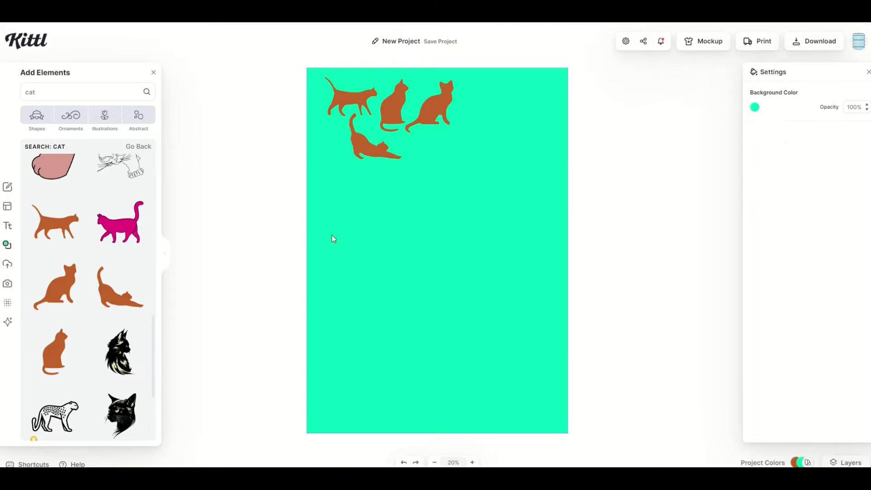
{"action": "key", "text": "ctrl+a"}
{"action": "right_click", "coordinate": [368, 147]}
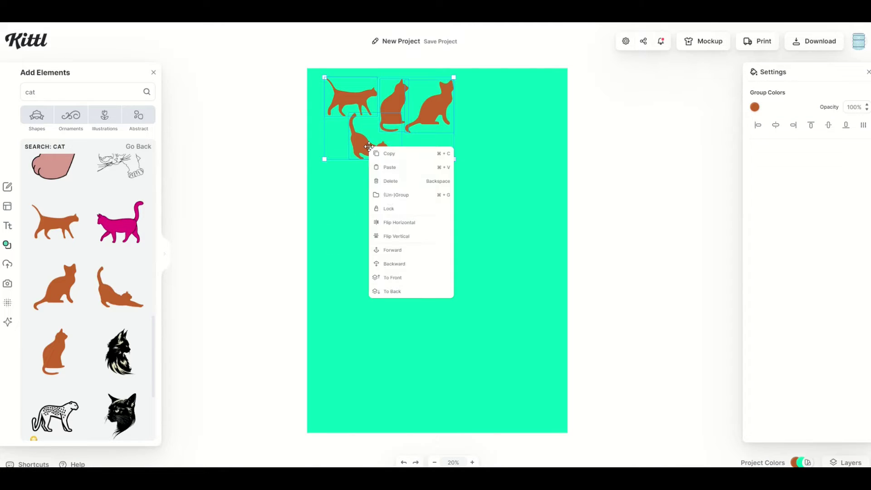
{"action": "left_click", "coordinate": [388, 208]}
{"action": "key", "text": "ctrl+a"}
{"action": "left_click_drag", "start_coordinate": [366, 149], "coordinate": [500, 104], "text": "alt"}
{"action": "left_click_drag", "start_coordinate": [516, 96], "coordinate": [573, 233], "text": "alt"}
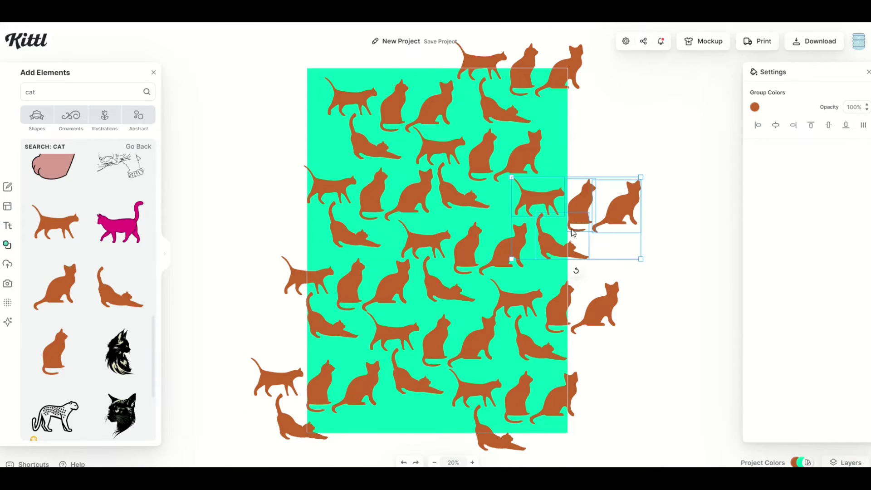
{"action": "left_click", "coordinate": [614, 153]}
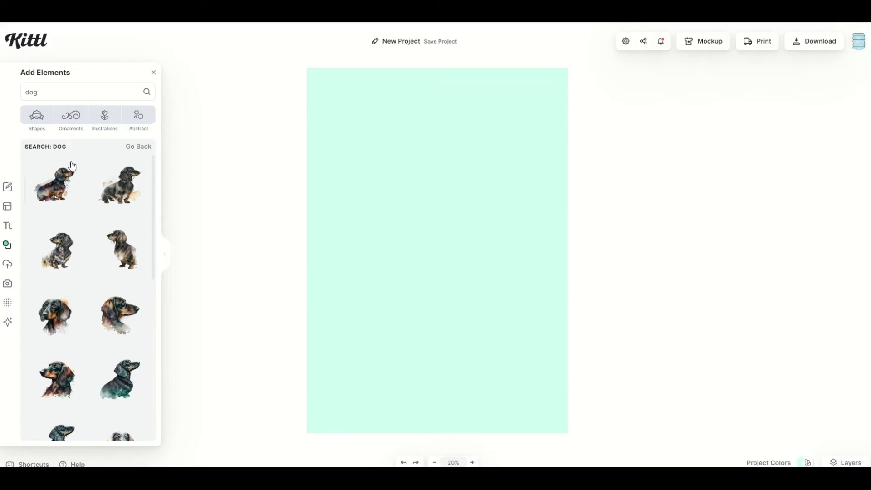
Add a watercolour dachshund head at the top-left, shrink it, and select all four heads.
{"action": "left_click", "coordinate": [45, 313]}
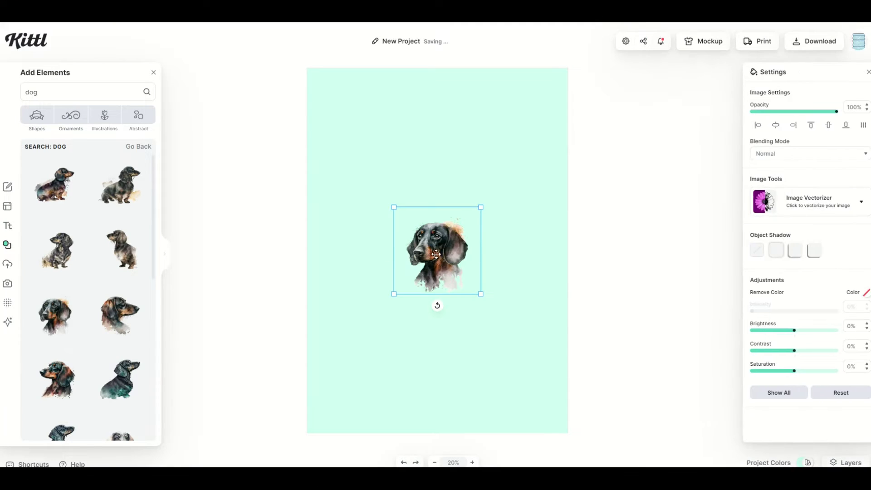
{"action": "left_click_drag", "start_coordinate": [438, 256], "coordinate": [365, 134]}
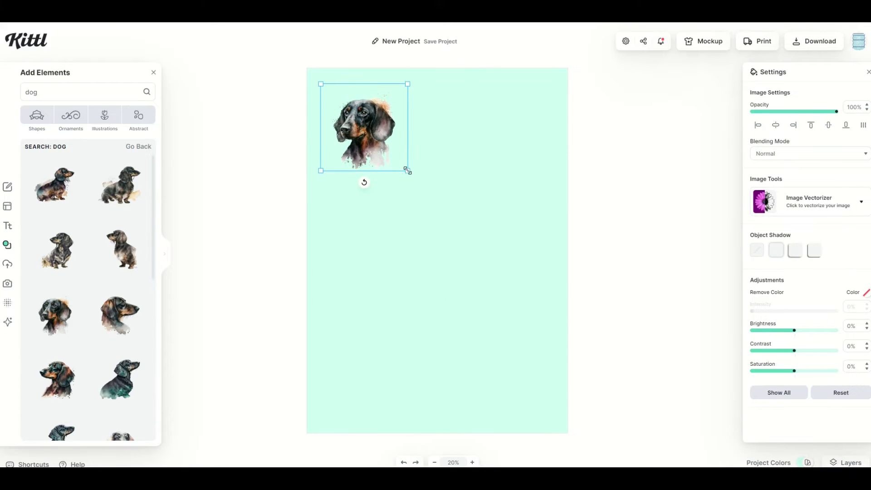
{"action": "left_click_drag", "start_coordinate": [407, 170], "coordinate": [507, 121]}
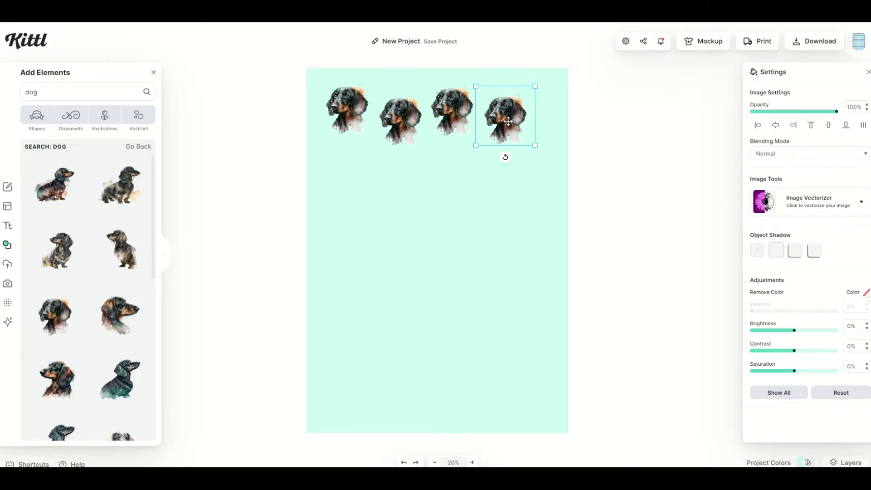
{"action": "key", "text": "ctrl+a"}
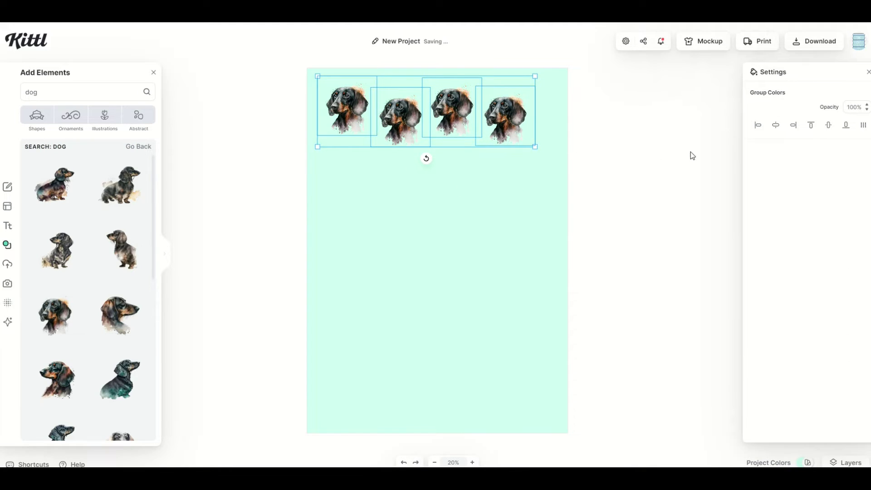
Align the four dog heads along their middles, undoing an accidental centre stack.
{"action": "left_click", "coordinate": [827, 126]}
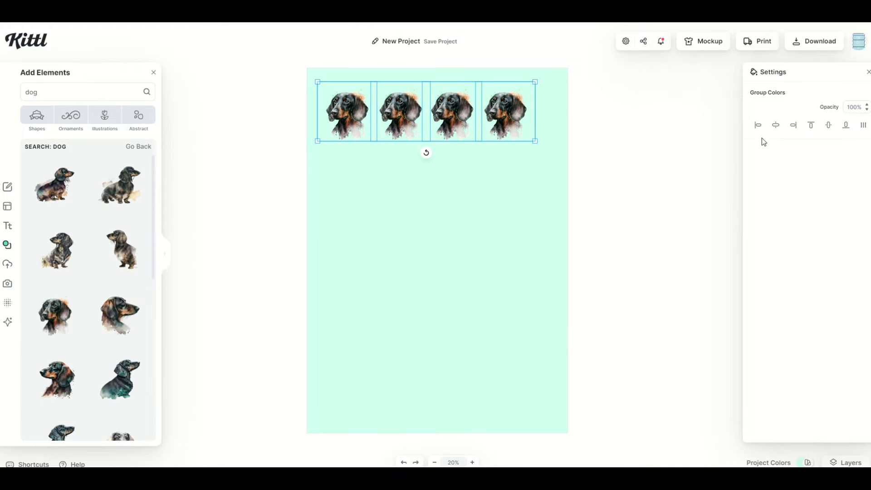
{"action": "left_click", "coordinate": [775, 125]}
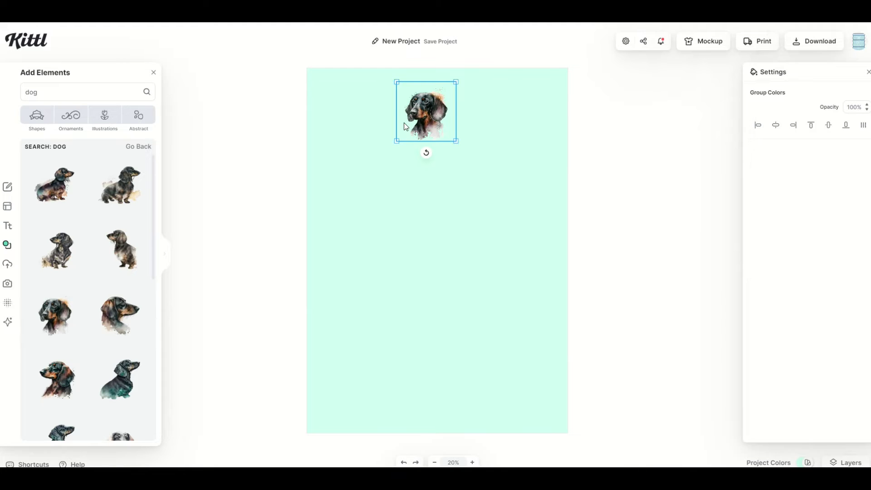
{"action": "key", "text": "ctrl+z"}
{"action": "left_click_drag", "start_coordinate": [591, 162], "coordinate": [475, 110]}
{"action": "key", "text": "ctrl+a"}
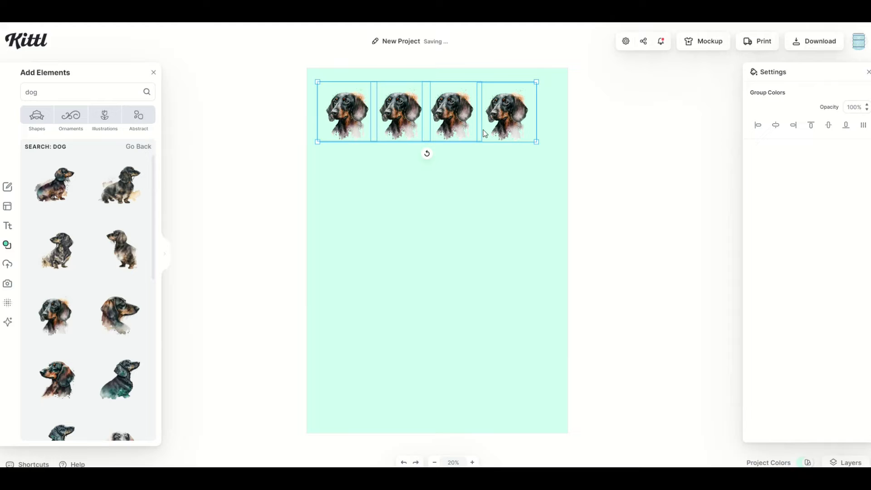
{"action": "left_click", "coordinate": [826, 126]}
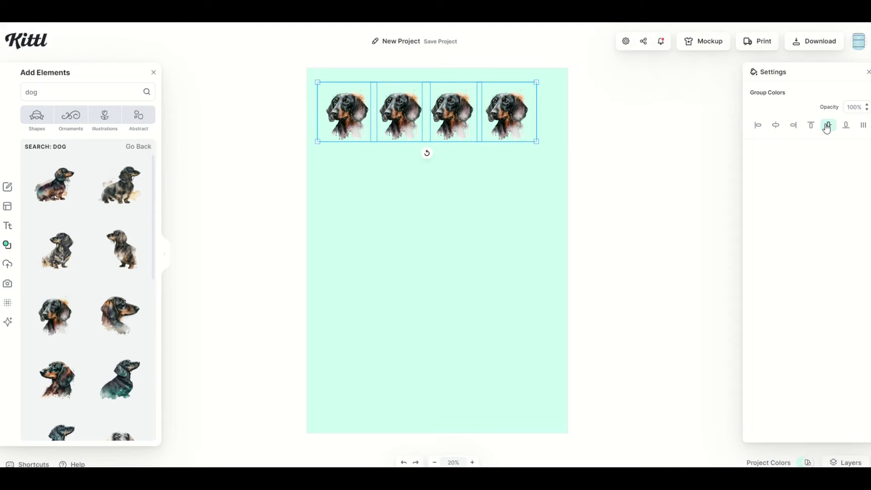
Group the four dog heads and centre the row horizontally on the poster.
{"action": "right_click", "coordinate": [461, 120]}
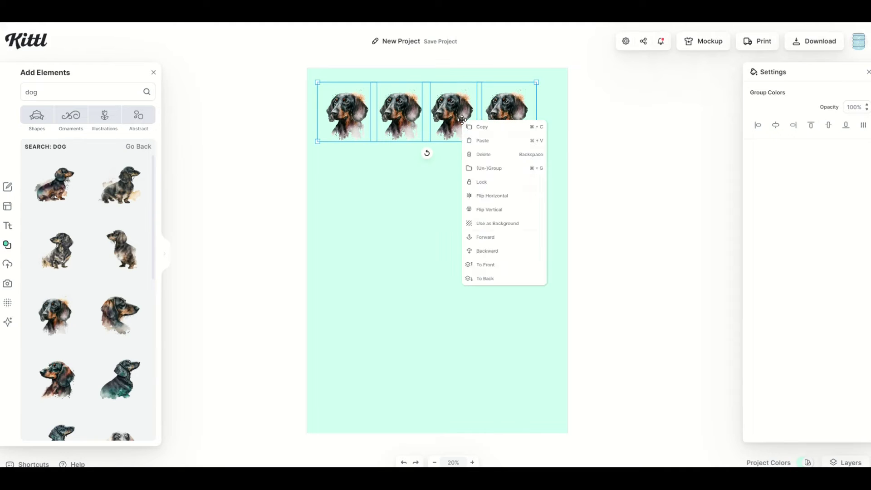
{"action": "left_click", "coordinate": [486, 171]}
{"action": "left_click", "coordinate": [778, 130]}
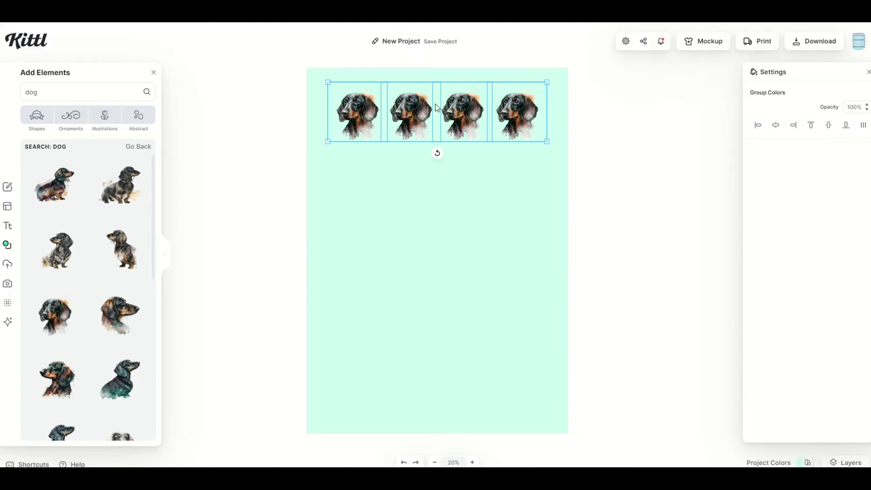
{"action": "left_click", "coordinate": [411, 154]}
{"action": "left_click", "coordinate": [412, 120]}
Copy the dog row down into six rows and centre them all horizontally.
{"action": "left_click_drag", "start_coordinate": [411, 120], "coordinate": [550, 342]}
{"action": "key", "text": "ctrl+d"}
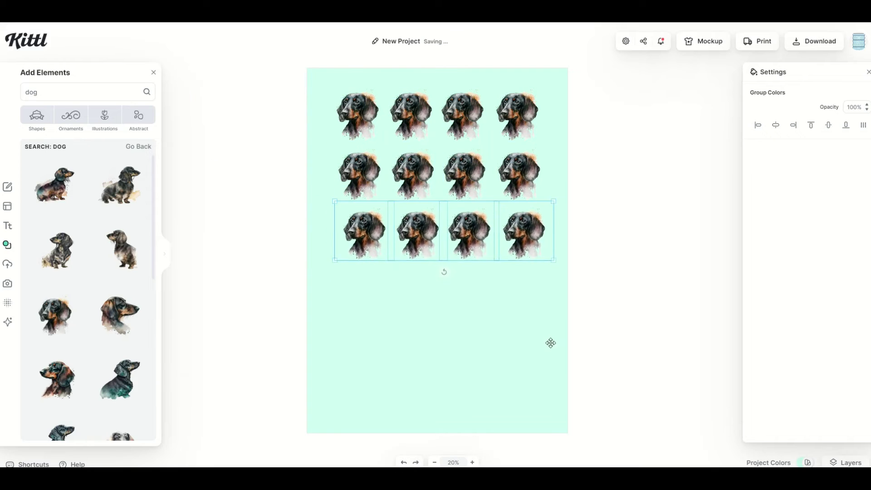
{"action": "key", "text": "ctrl+d"}
{"action": "left_click_drag", "start_coordinate": [313, 181], "coordinate": [463, 380]}
{"action": "key", "text": "ctrl+d"}
{"action": "key", "text": "ctrl+d"}
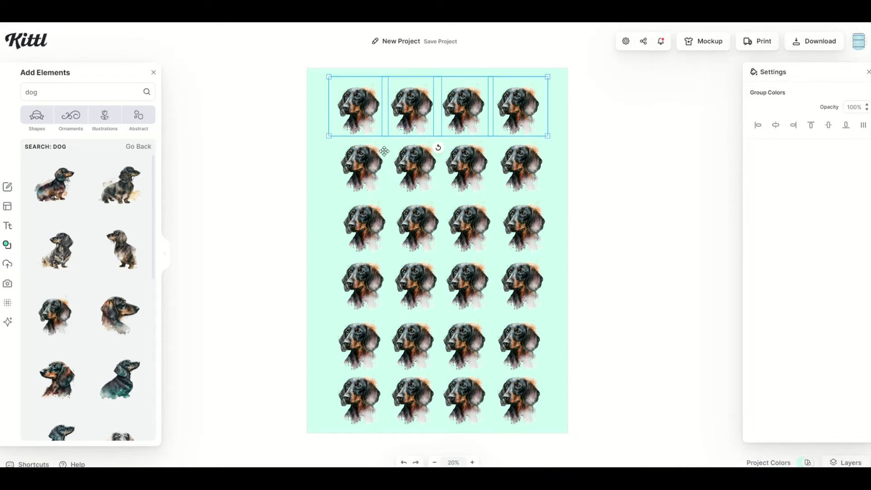
{"action": "key", "text": "ctrl+a"}
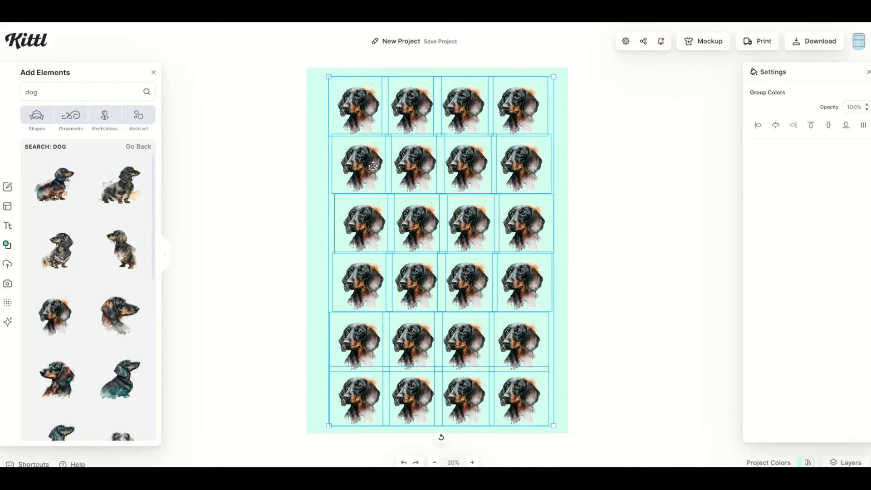
{"action": "left_click", "coordinate": [774, 127]}
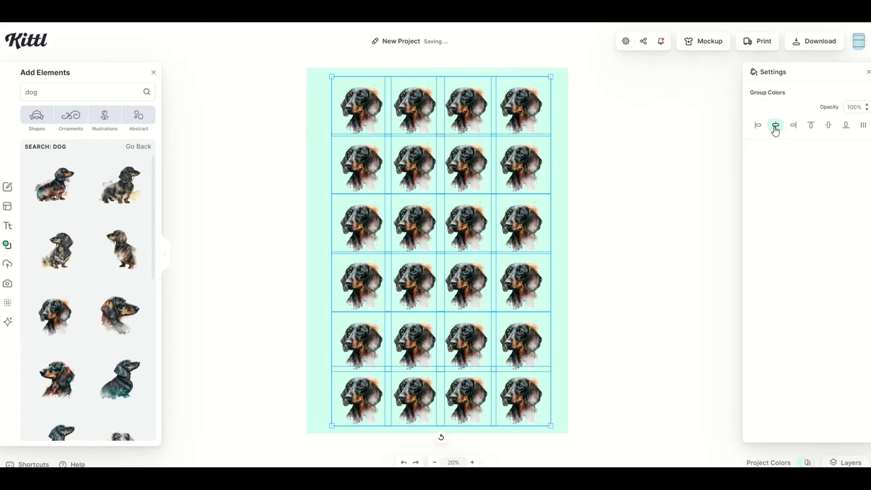
{"action": "left_click", "coordinate": [658, 182]}
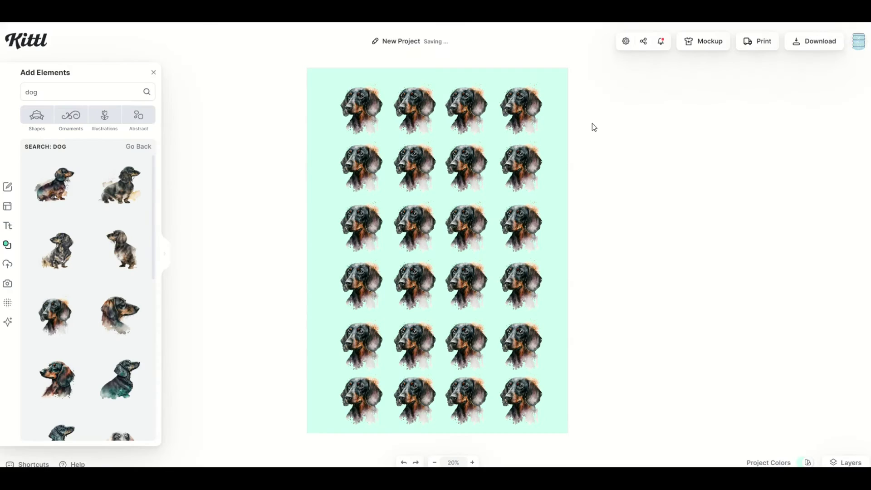
Turn on Show Grid in the artboard settings and set the grid size to 40.
{"action": "left_click", "coordinate": [625, 43]}
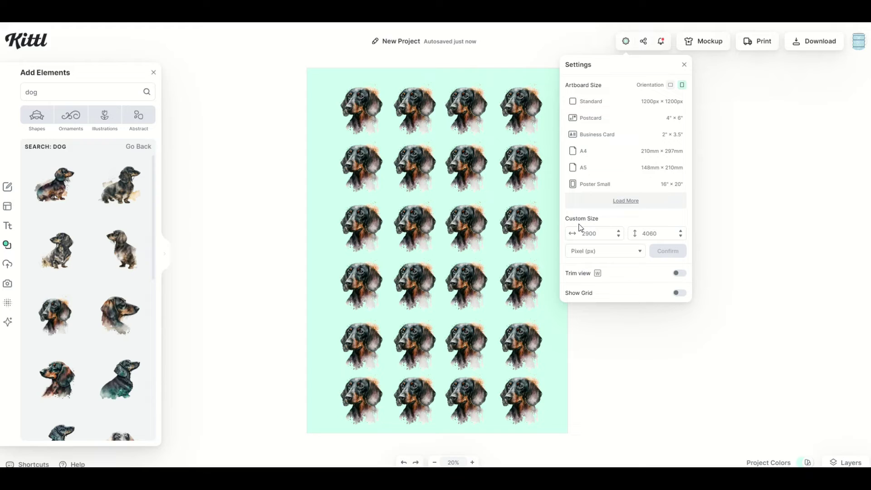
{"action": "left_click", "coordinate": [679, 293]}
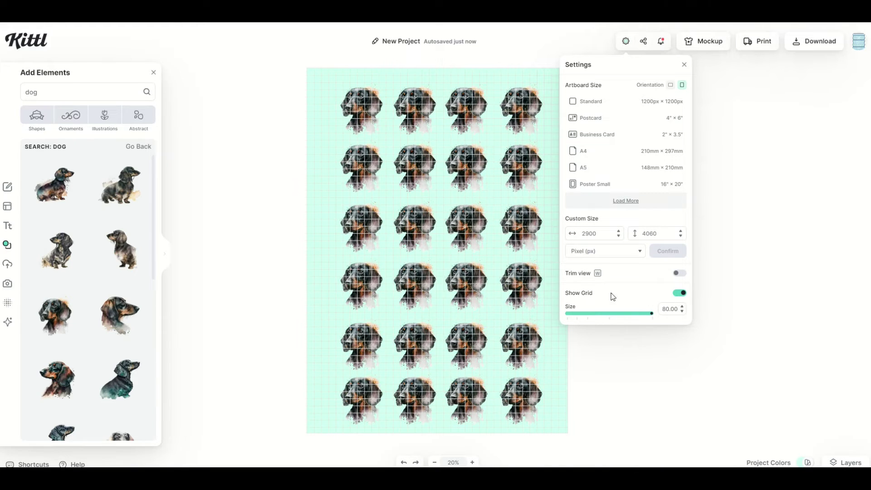
{"action": "mouse_move", "coordinate": [652, 318]}
{"action": "left_mouse_down"}
{"action": "mouse_move", "coordinate": [611, 316]}
{"action": "mouse_move", "coordinate": [639, 319]}
{"action": "left_mouse_up"}
{"action": "left_click", "coordinate": [327, 214]}
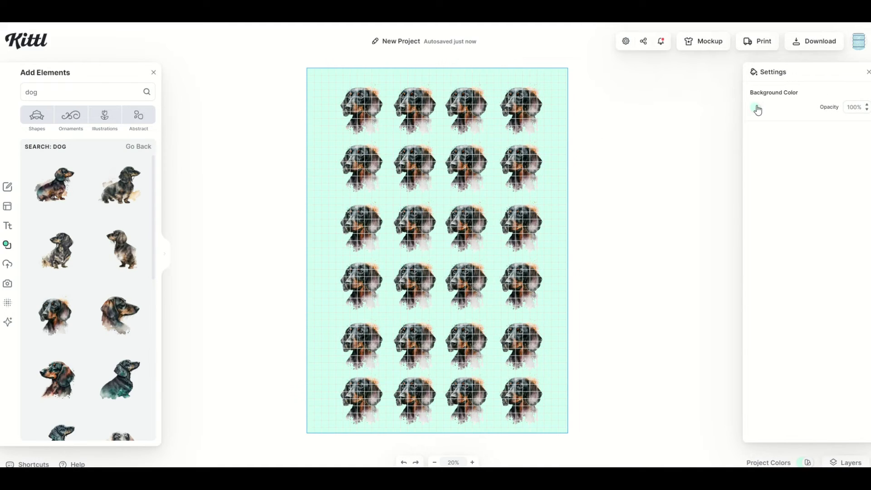
Change the poster background colour to dark grey #414141.
{"action": "left_click", "coordinate": [757, 110]}
{"action": "left_click_drag", "start_coordinate": [628, 186], "coordinate": [589, 191]}
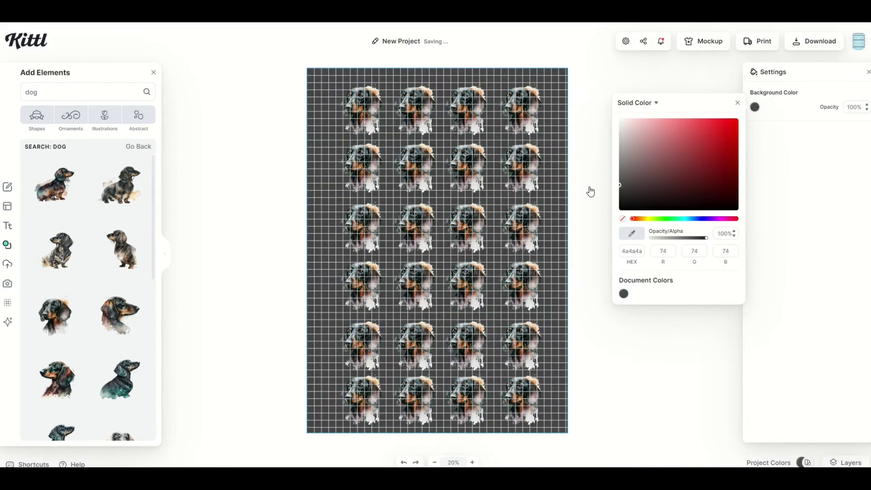
{"action": "left_click", "coordinate": [266, 189]}
Re-space the top three dog-head rows and centre each horizontally on the poster.
{"action": "left_click", "coordinate": [364, 107]}
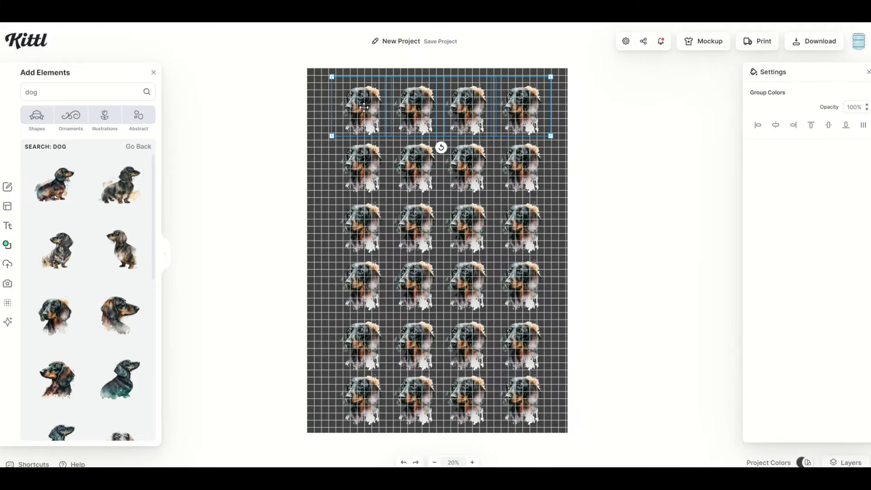
{"action": "left_click_drag", "start_coordinate": [365, 107], "coordinate": [363, 104]}
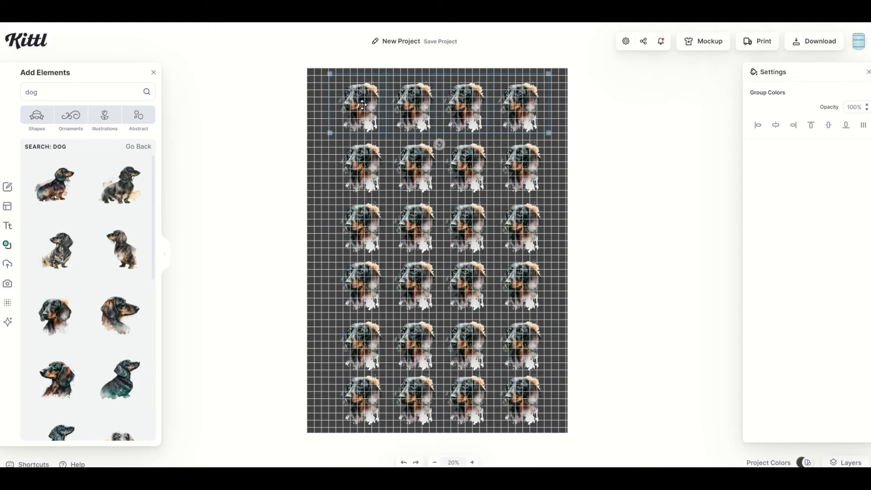
{"action": "left_click", "coordinate": [775, 125]}
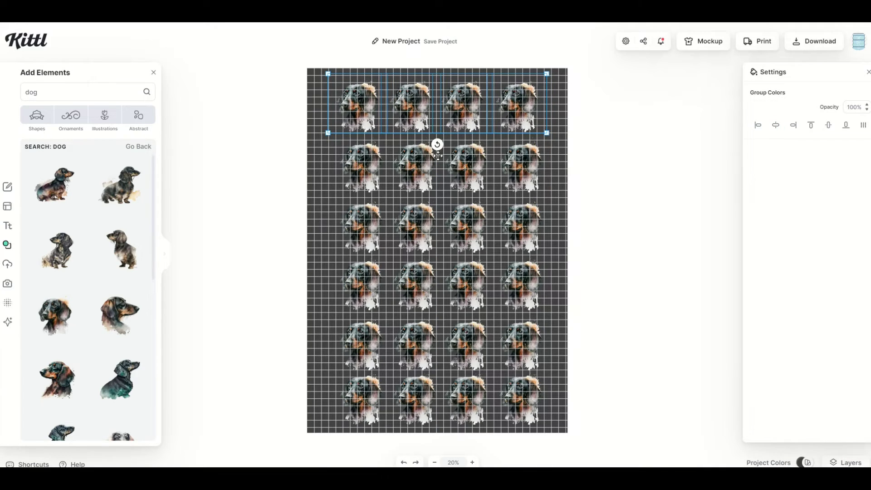
{"action": "left_click", "coordinate": [366, 157]}
{"action": "left_click_drag", "start_coordinate": [365, 159], "coordinate": [364, 163]}
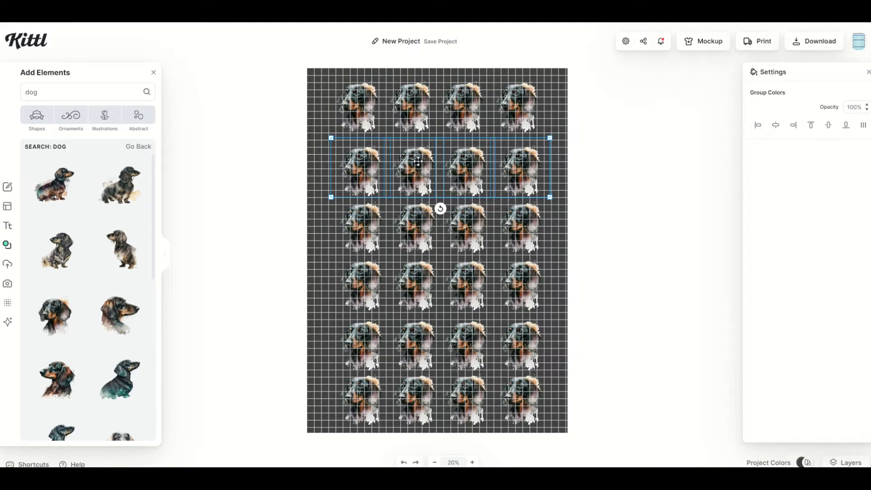
{"action": "left_click", "coordinate": [774, 126]}
{"action": "left_click", "coordinate": [413, 231]}
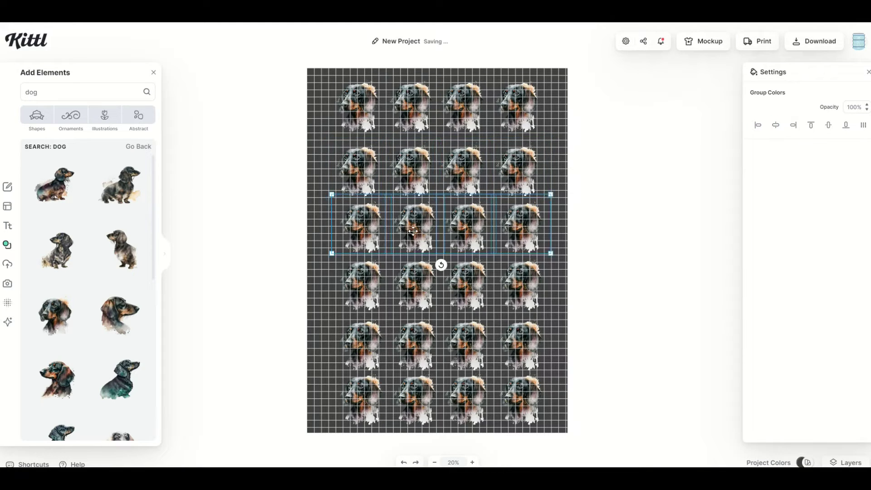
{"action": "left_click_drag", "start_coordinate": [413, 231], "coordinate": [410, 239]}
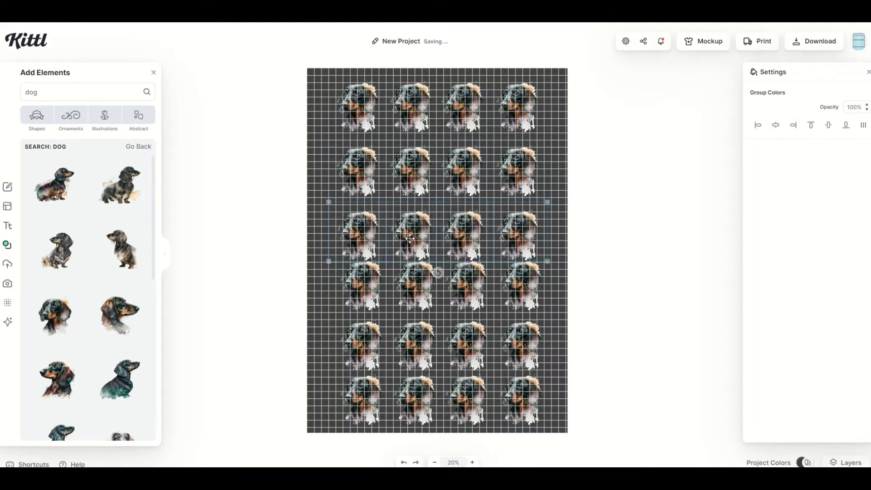
{"action": "left_click", "coordinate": [774, 126]}
Move the fourth and fifth rows down, centre them, and delete the overlapping bottom row.
{"action": "left_click", "coordinate": [421, 293]}
{"action": "left_click_drag", "start_coordinate": [421, 292], "coordinate": [415, 302]}
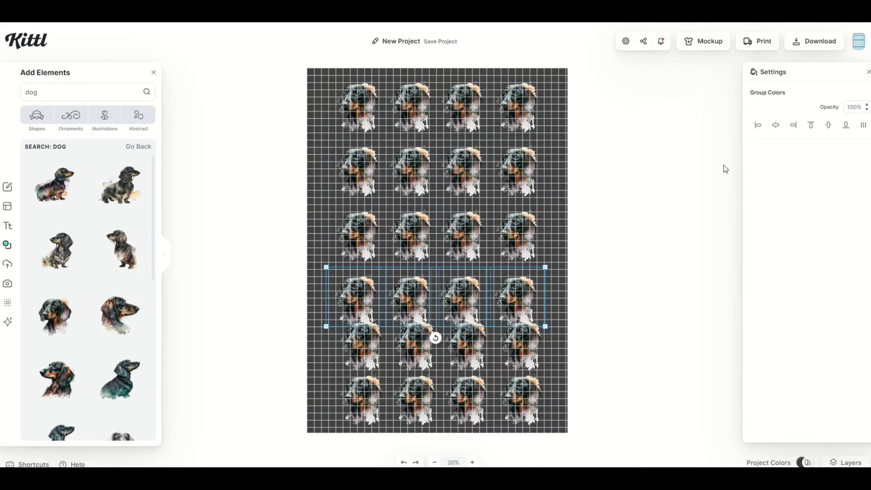
{"action": "left_click", "coordinate": [774, 127]}
{"action": "left_click_drag", "start_coordinate": [422, 347], "coordinate": [423, 364]}
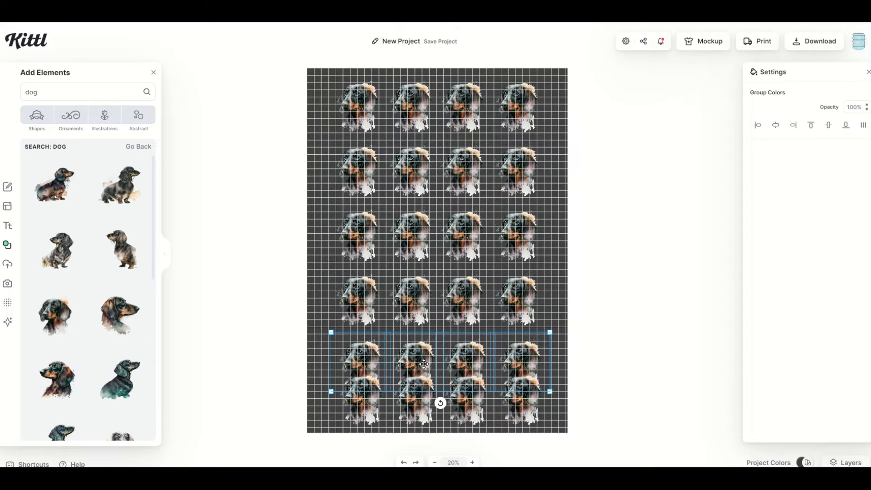
{"action": "left_click", "coordinate": [776, 127]}
{"action": "left_click", "coordinate": [426, 405]}
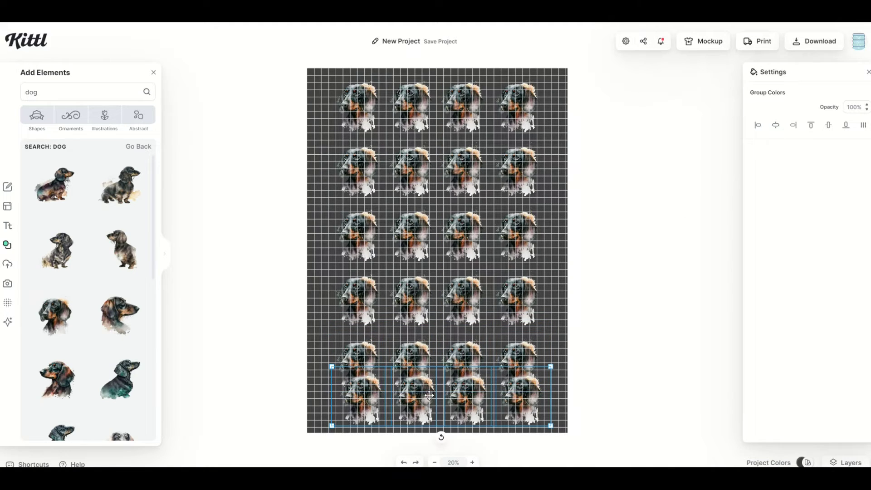
{"action": "key", "text": "Delete"}
Shift the dog grid down and paste a centred copy of the top row above it.
{"action": "left_click", "coordinate": [403, 236]}
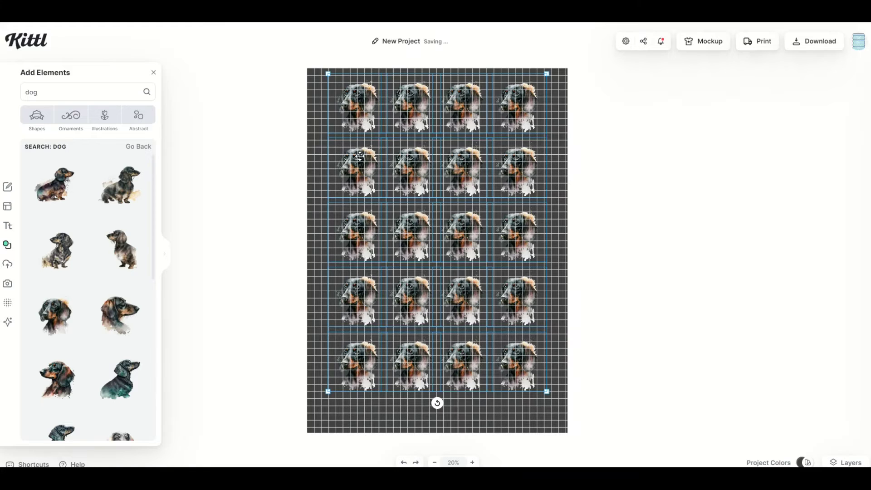
{"action": "left_click_drag", "start_coordinate": [403, 237], "coordinate": [405, 275]}
{"action": "left_click", "coordinate": [727, 183]}
{"action": "left_click", "coordinate": [395, 153]}
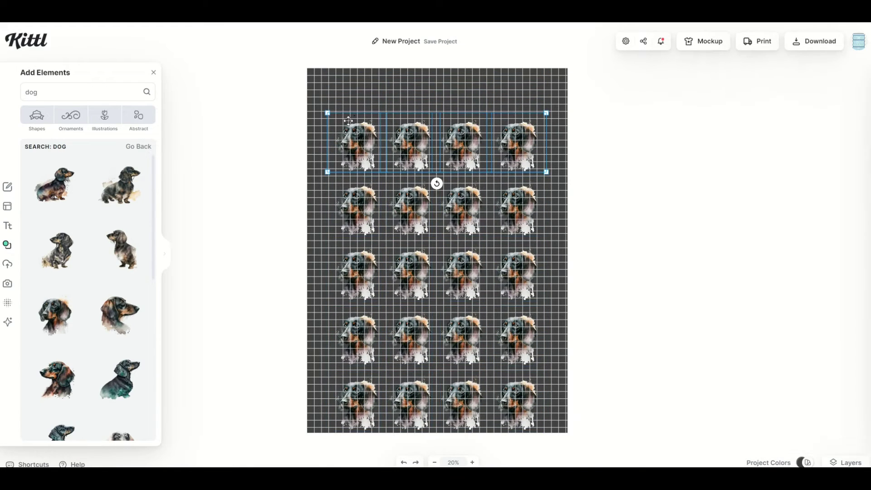
{"action": "key", "text": "ctrl+v"}
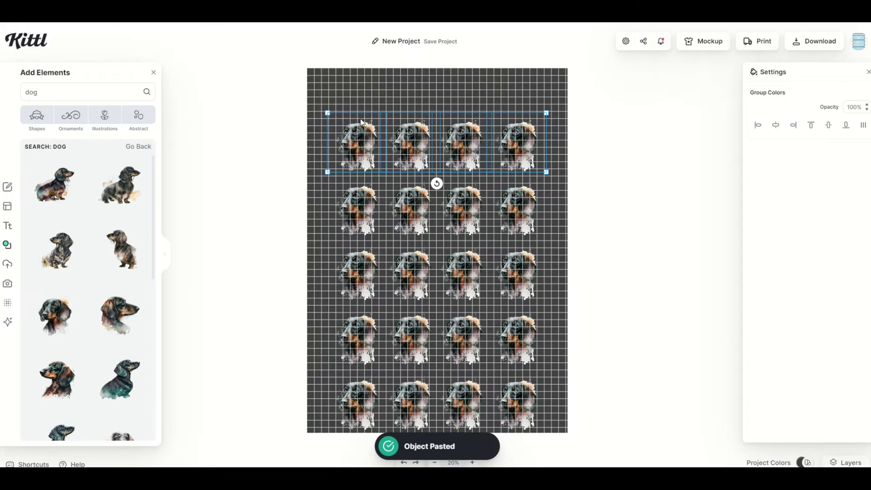
{"action": "left_click_drag", "start_coordinate": [361, 121], "coordinate": [359, 82]}
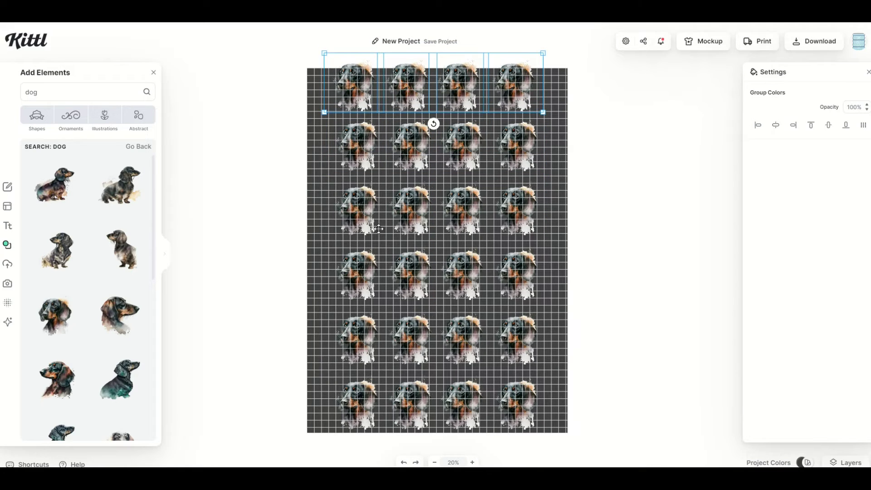
{"action": "left_click", "coordinate": [775, 126]}
Select all six dog rows and shrink them together to fit the poster.
{"action": "left_click", "coordinate": [676, 192]}
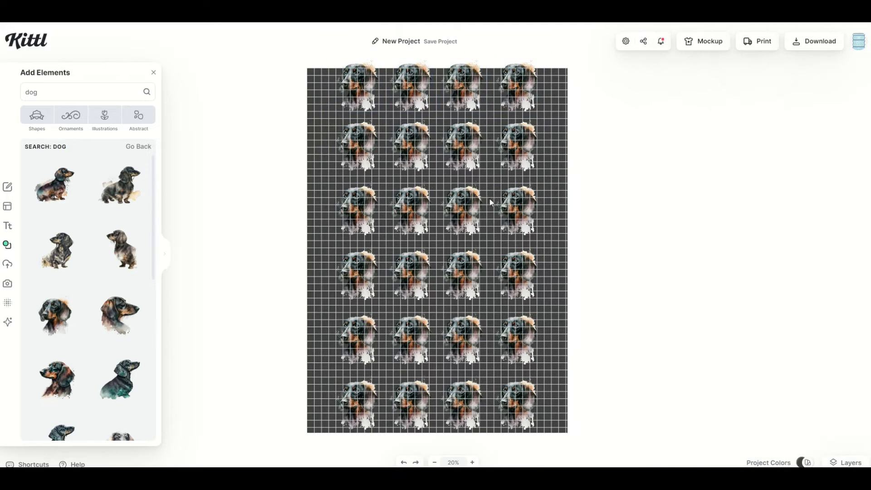
{"action": "key", "text": "ctrl+a"}
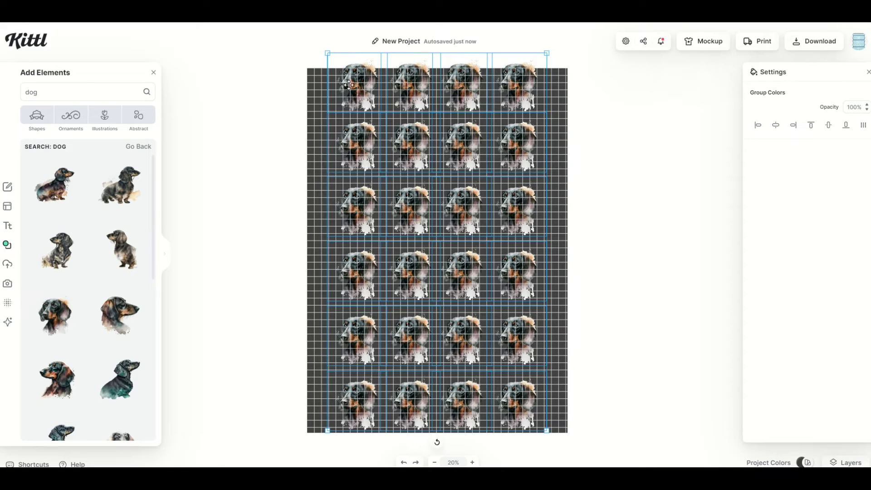
{"action": "left_click_drag", "start_coordinate": [327, 52], "coordinate": [282, 122]}
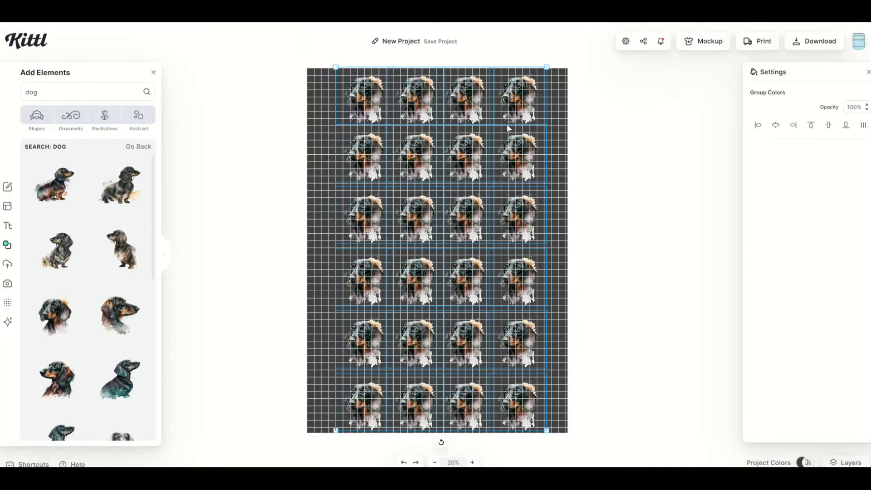
Group the six dog rows and centre the group horizontally and vertically on the poster.
{"action": "right_click", "coordinate": [457, 109]}
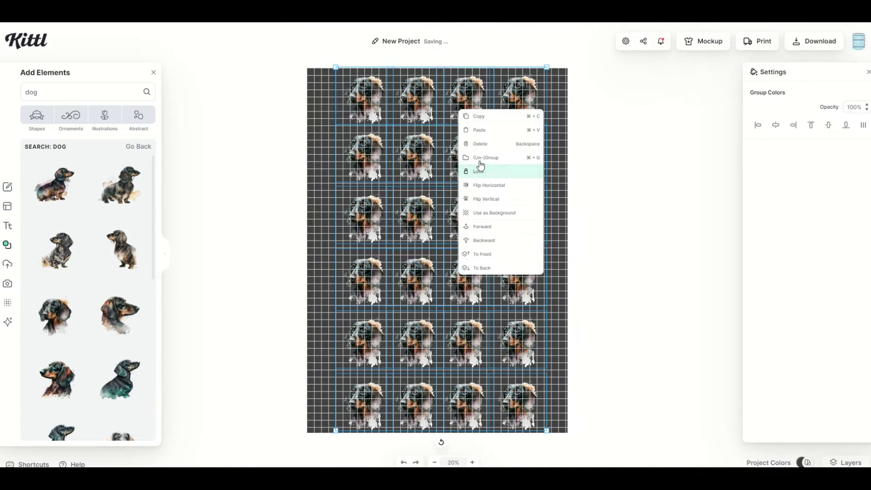
{"action": "left_click", "coordinate": [480, 167]}
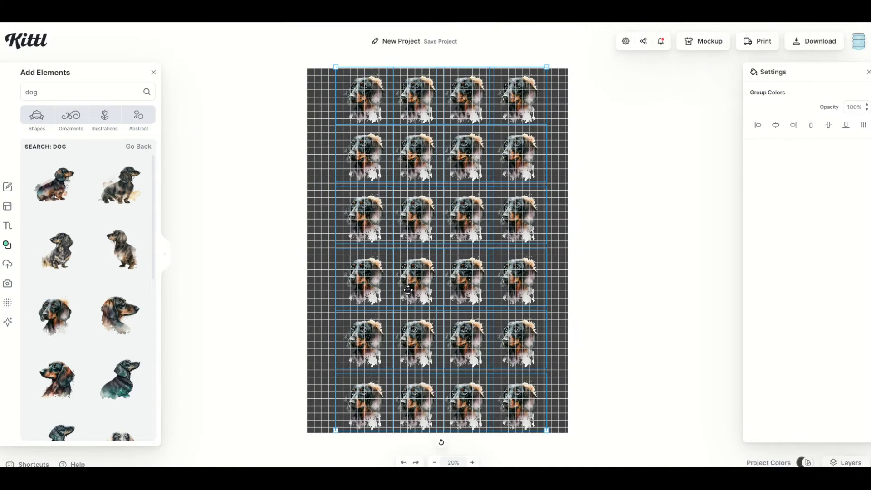
{"action": "left_click", "coordinate": [776, 125]}
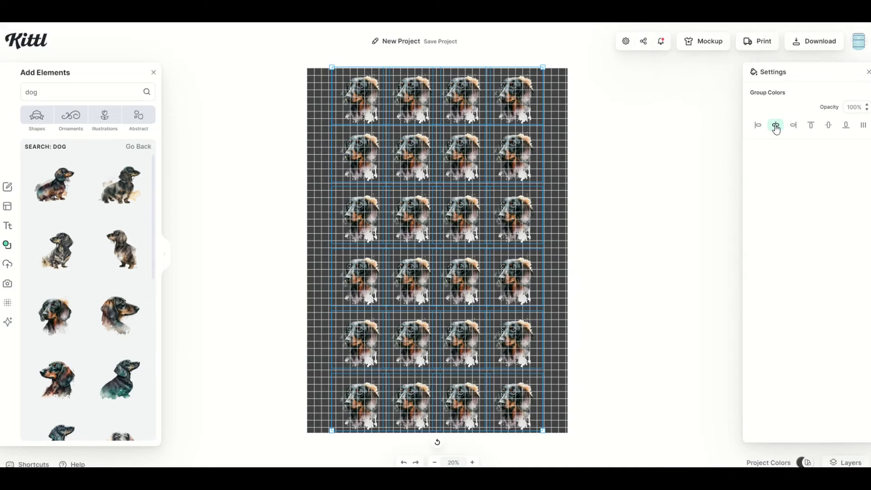
{"action": "left_click", "coordinate": [828, 129]}
{"action": "left_click", "coordinate": [683, 212]}
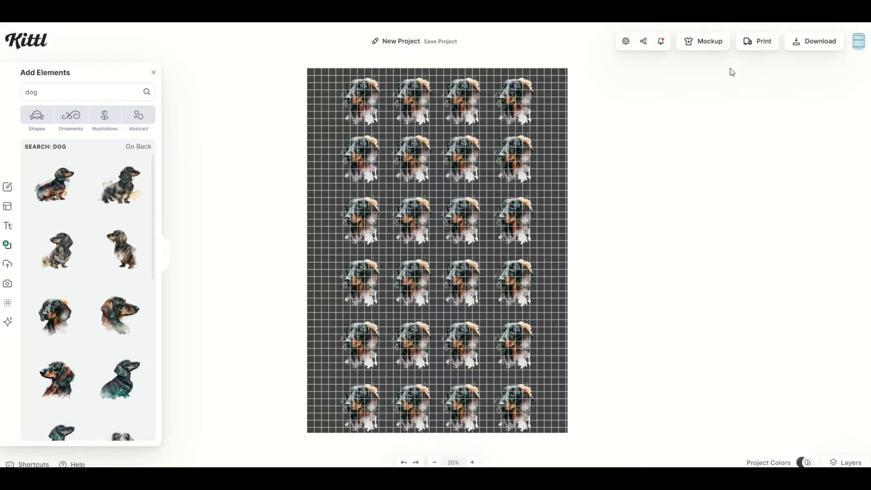
Turn off Show Grid in the artboard settings.
{"action": "left_click", "coordinate": [626, 42]}
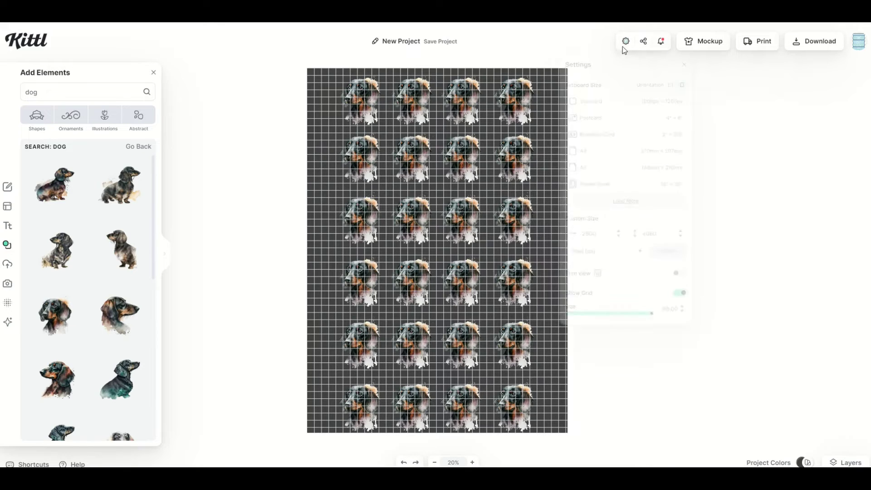
{"action": "left_click", "coordinate": [678, 292]}
{"action": "left_click", "coordinate": [550, 202]}
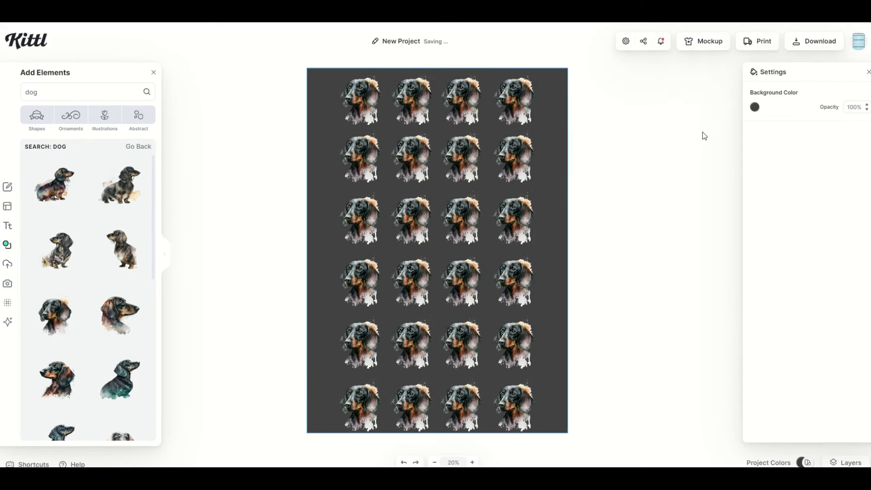
Change the poster background colour to a light yellow.
{"action": "left_click", "coordinate": [755, 107]}
{"action": "left_click", "coordinate": [641, 119]}
{"action": "left_click", "coordinate": [254, 201]}
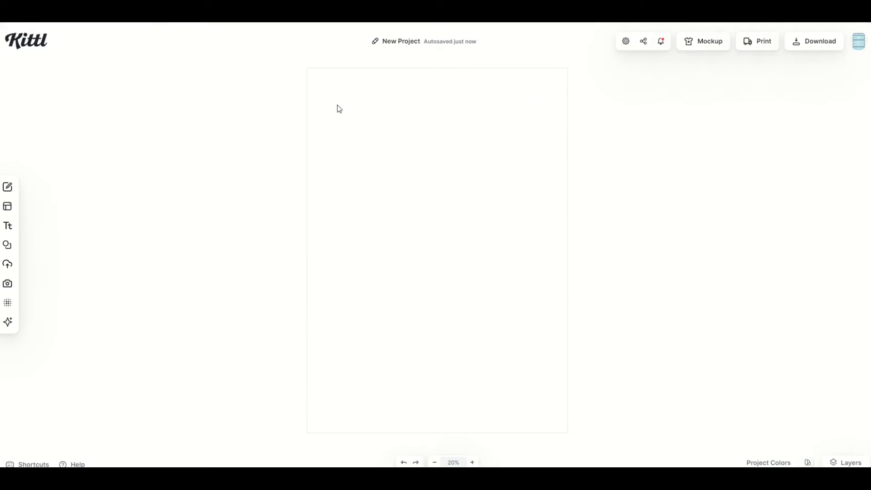
Select the empty canvas and change its background to a darker grey.
{"action": "left_click", "coordinate": [464, 270]}
{"action": "left_click", "coordinate": [755, 107]}
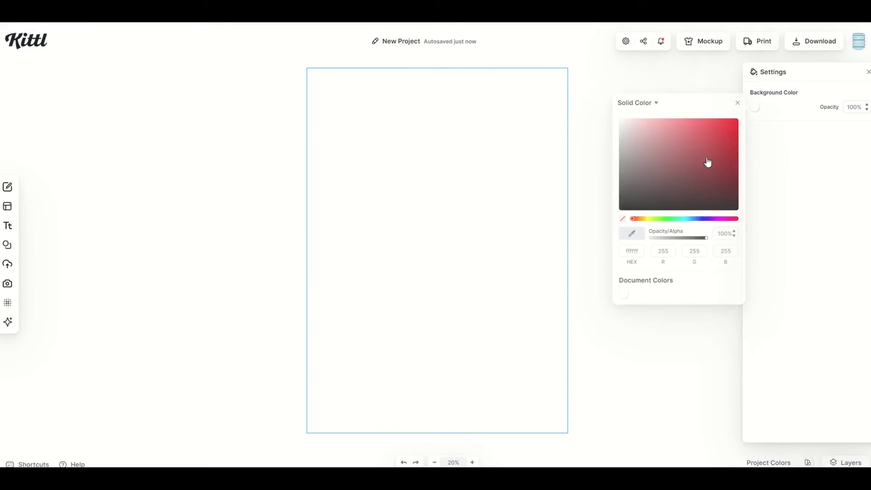
{"action": "left_click", "coordinate": [620, 165]}
{"action": "left_click", "coordinate": [247, 243]}
Generate a Kittl AI image from the prompt 'pineapple pattern'.
{"action": "mouse_move", "coordinate": [6, 301]}
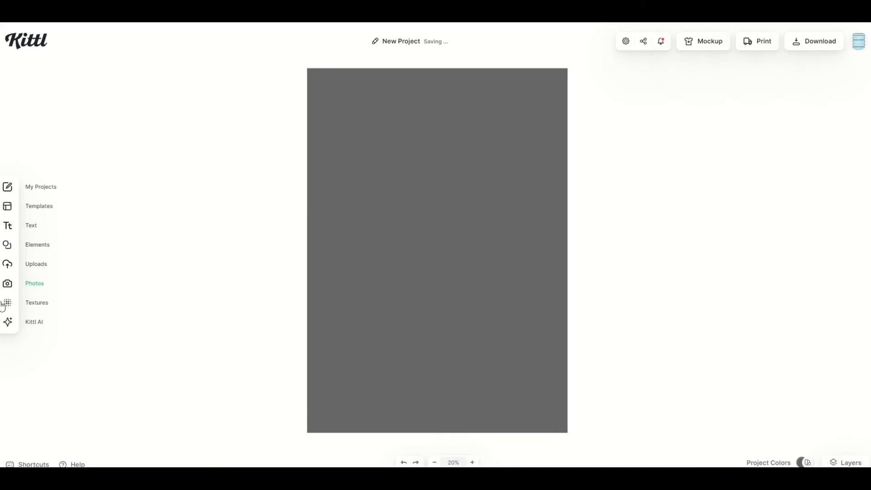
{"action": "left_click", "coordinate": [31, 327]}
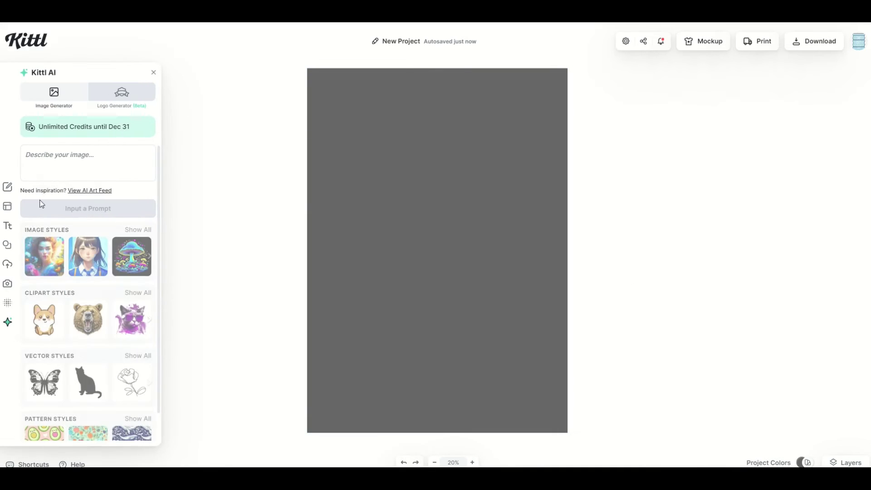
{"action": "left_click", "coordinate": [50, 160]}
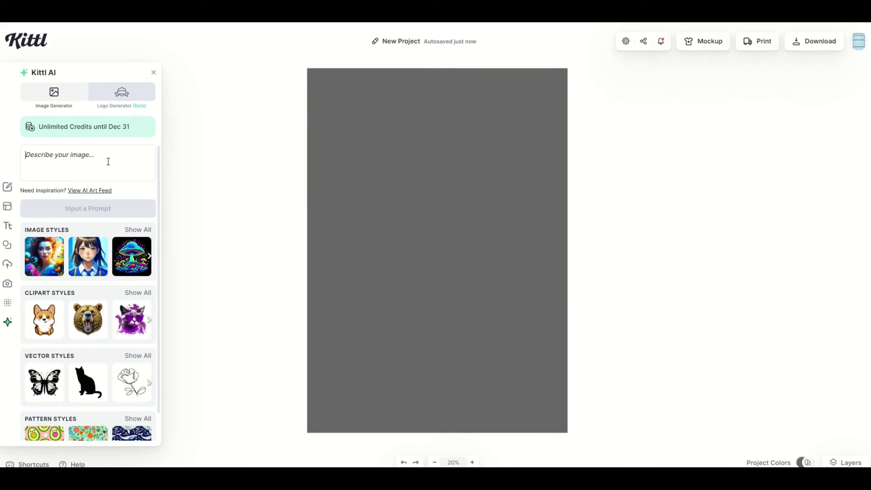
{"action": "type", "text": "pnneapple pattern"}
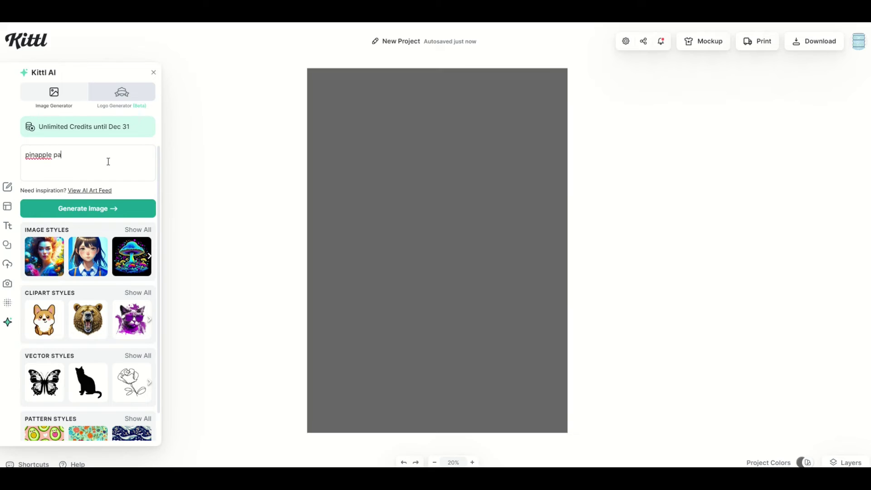
{"action": "left_click", "coordinate": [86, 211]}
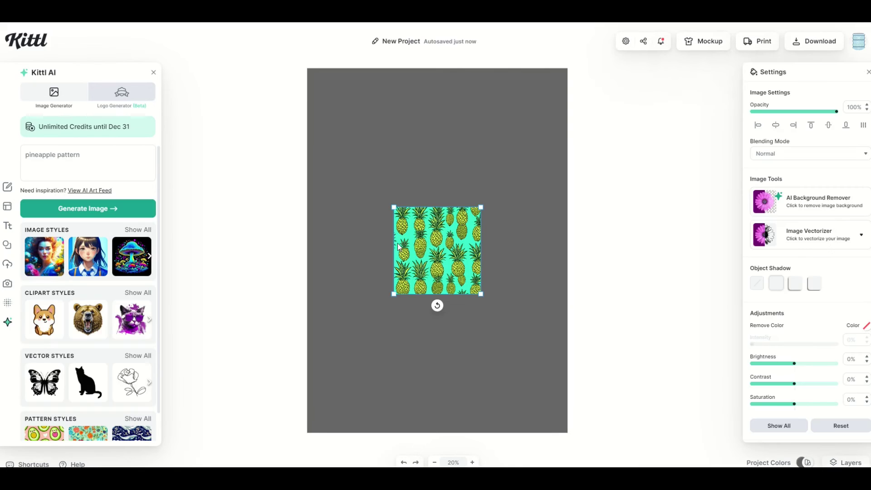
Size the pineapple image into the top-left corner and place a copy directly below it.
{"action": "left_click_drag", "start_coordinate": [448, 267], "coordinate": [385, 147]}
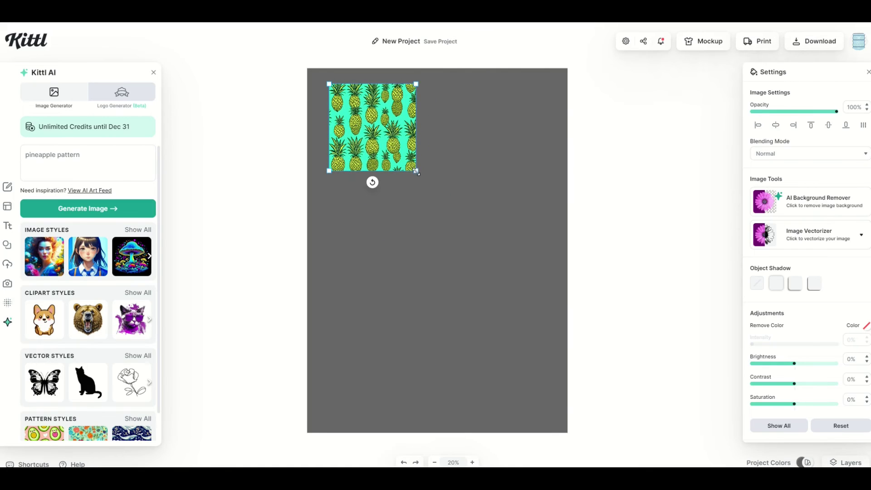
{"action": "left_click_drag", "start_coordinate": [417, 172], "coordinate": [379, 146]}
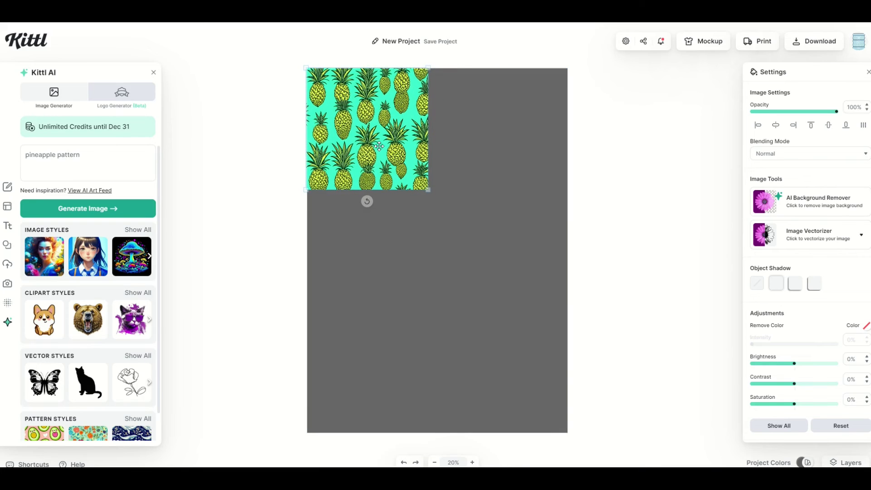
{"action": "left_click", "coordinate": [353, 197]}
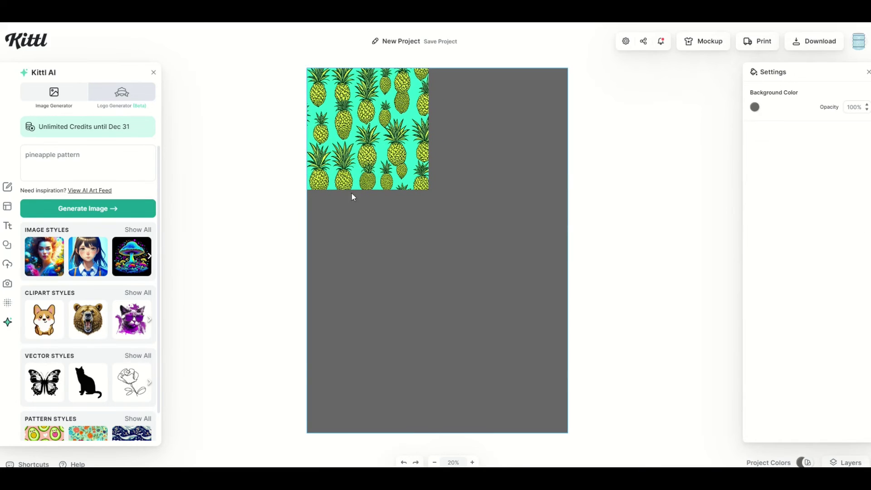
{"action": "left_click", "coordinate": [354, 157]}
{"action": "left_click_drag", "start_coordinate": [357, 136], "coordinate": [328, 201]}
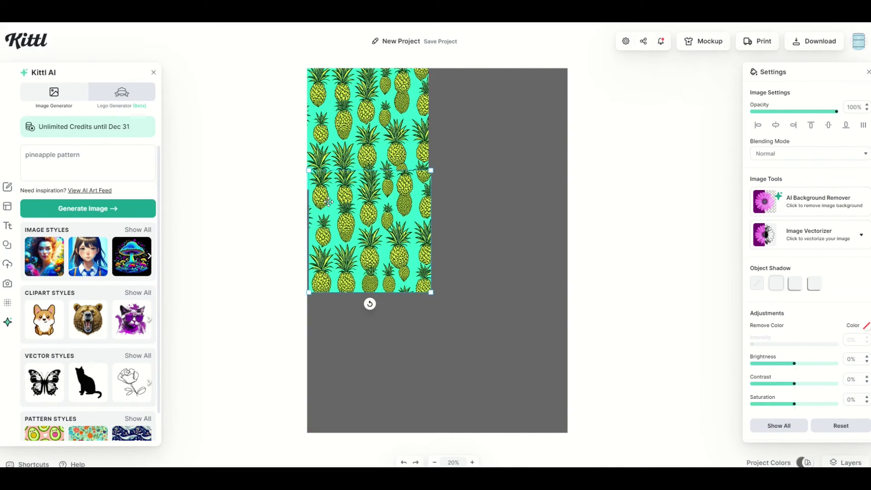
Delete both pineapple pattern images from the canvas.
{"action": "key", "text": "Delete"}
{"action": "left_click", "coordinate": [328, 181]}
{"action": "key", "text": "Delete"}
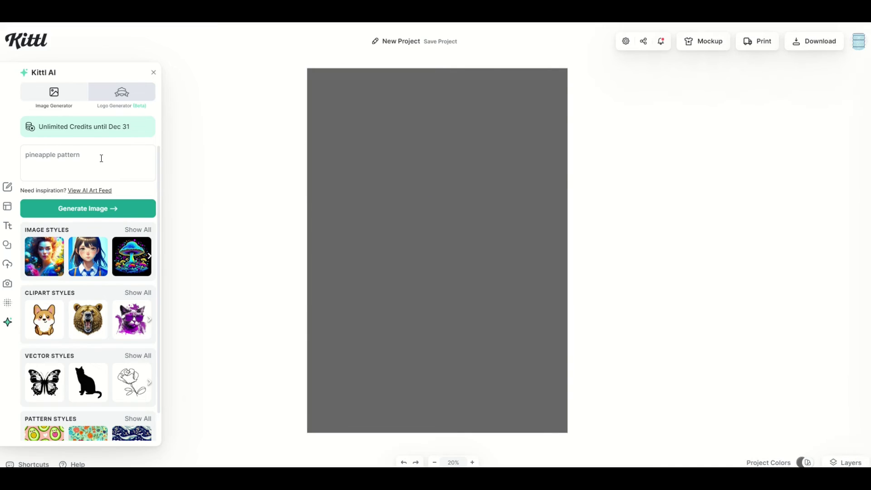
Generate a 'pineapple repeating symmetrical pattern' image and enlarge it to about 338 px top-left.
{"action": "left_click", "coordinate": [59, 155]}
{"action": "type", "text": "repeating "}
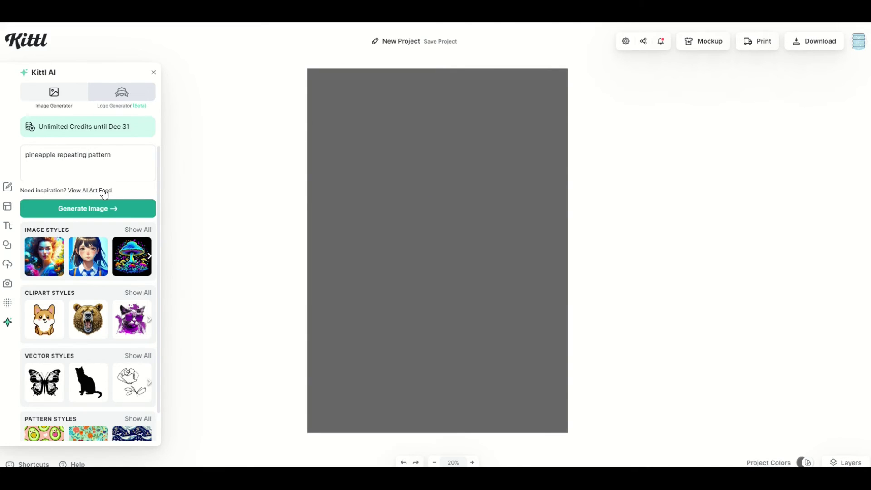
{"action": "type", "text": "symmetrical"}
{"action": "left_click", "coordinate": [149, 211]}
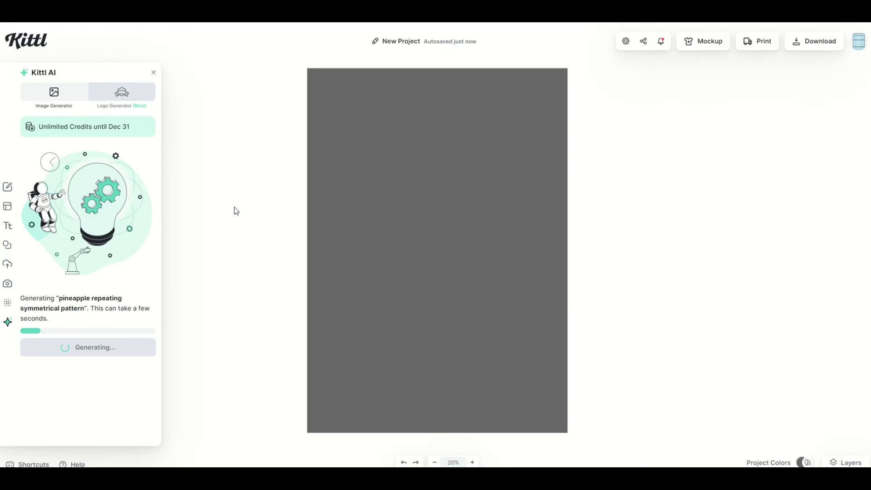
{"action": "left_click_drag", "start_coordinate": [444, 250], "coordinate": [357, 112]}
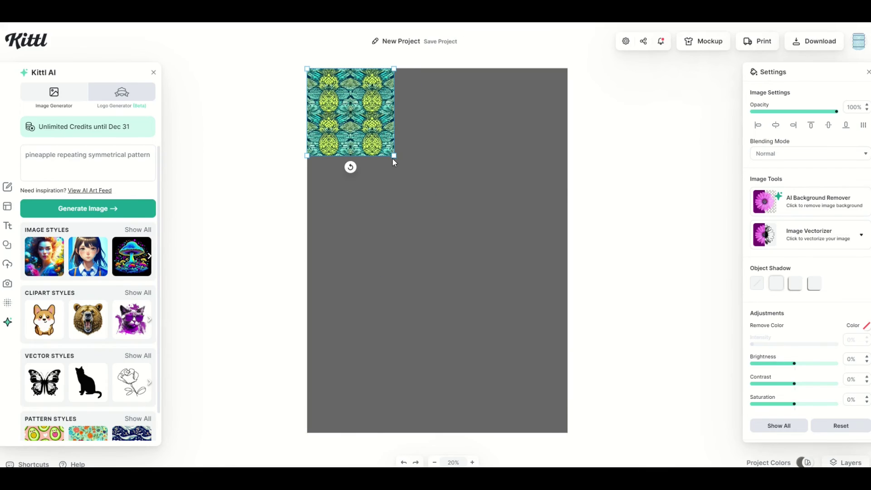
{"action": "left_click_drag", "start_coordinate": [395, 157], "coordinate": [459, 219]}
Duplicate the symmetrical pineapple tile below the original, extending the column to the canvas bottom.
{"action": "left_click", "coordinate": [402, 171]}
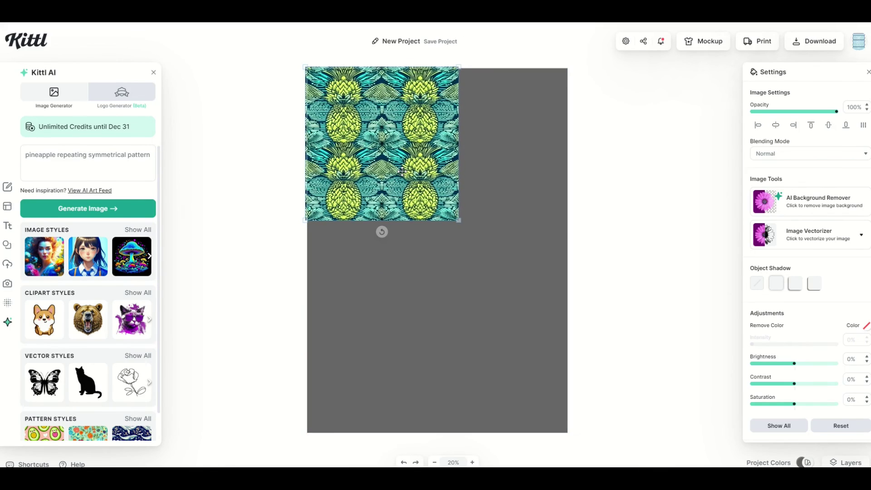
{"action": "left_click_drag", "start_coordinate": [402, 158], "coordinate": [402, 301], "text": "alt"}
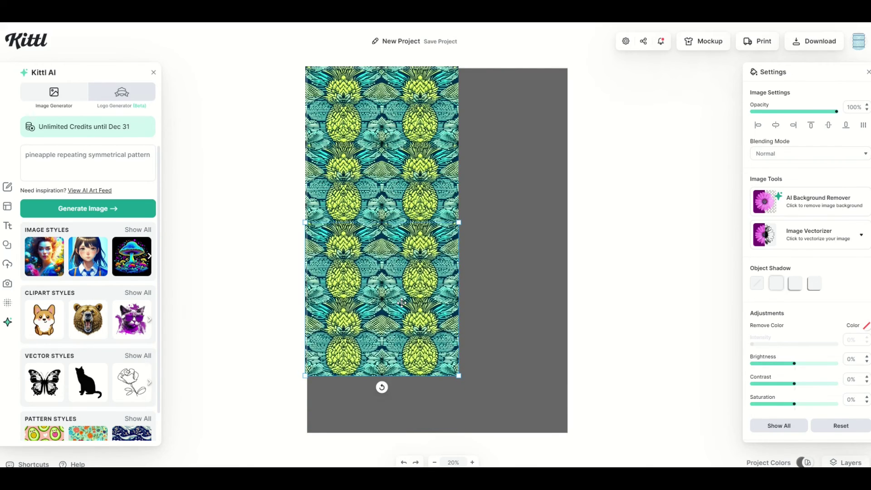
{"action": "left_click_drag", "start_coordinate": [402, 302], "coordinate": [398, 369]}
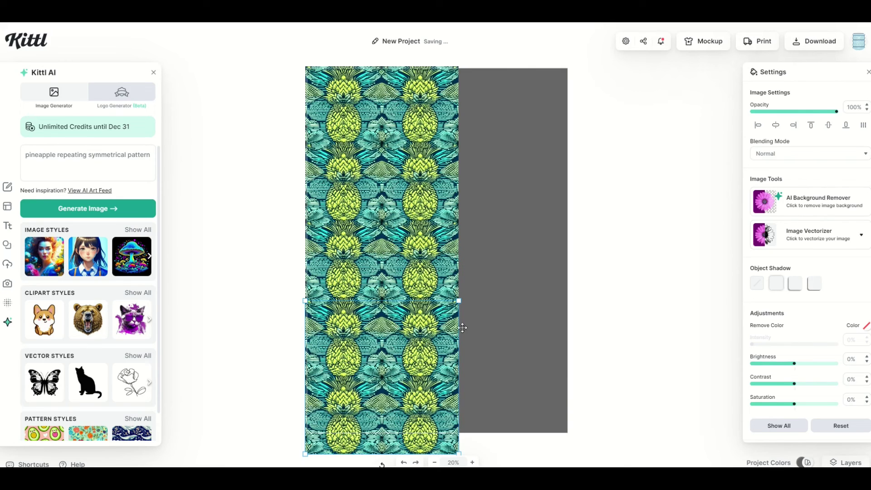
Group the stacked pineapple tiles and place a copy of the column to its right.
{"action": "key", "text": "super+a"}
{"action": "right_click", "coordinate": [406, 263]}
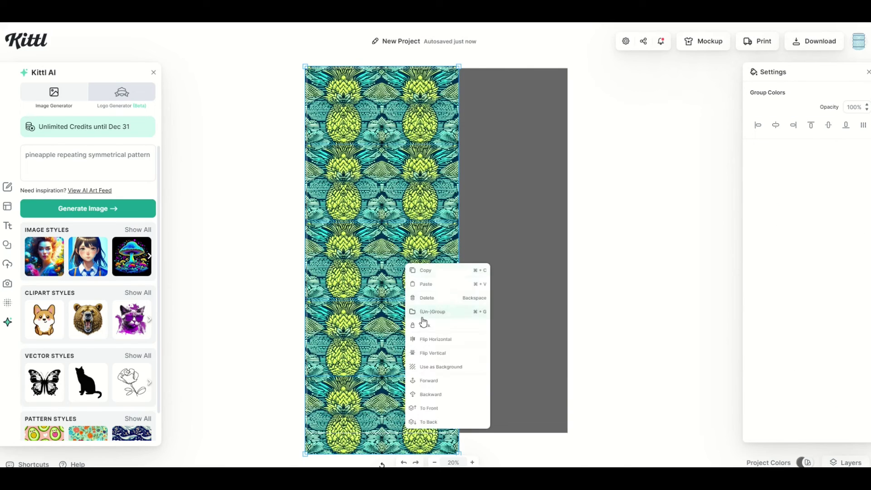
{"action": "left_click", "coordinate": [422, 312]}
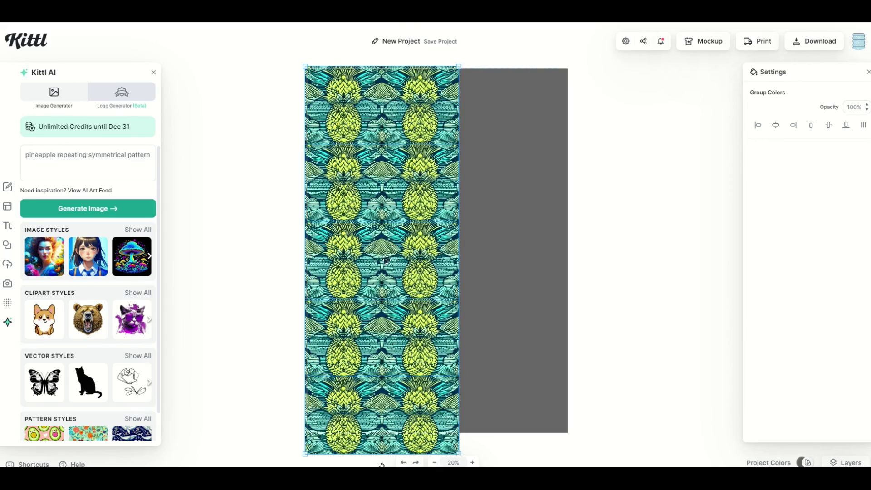
{"action": "left_click_drag", "start_coordinate": [385, 261], "coordinate": [574, 375]}
{"action": "left_click", "coordinate": [710, 353]}
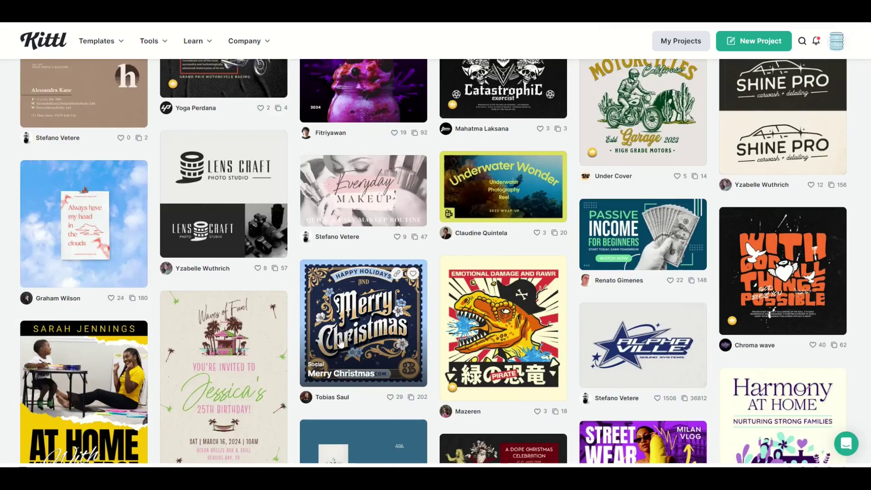
Scroll down the Kittl community gallery past logo, T-shirt and poster templates like 'Life Begins After Coffee'.
{"action": "scroll", "coordinate": [402, 313], "scroll_direction": "down", "scroll_amount": 6}
{"action": "scroll", "coordinate": [402, 313], "scroll_direction": "down", "scroll_amount": 6}
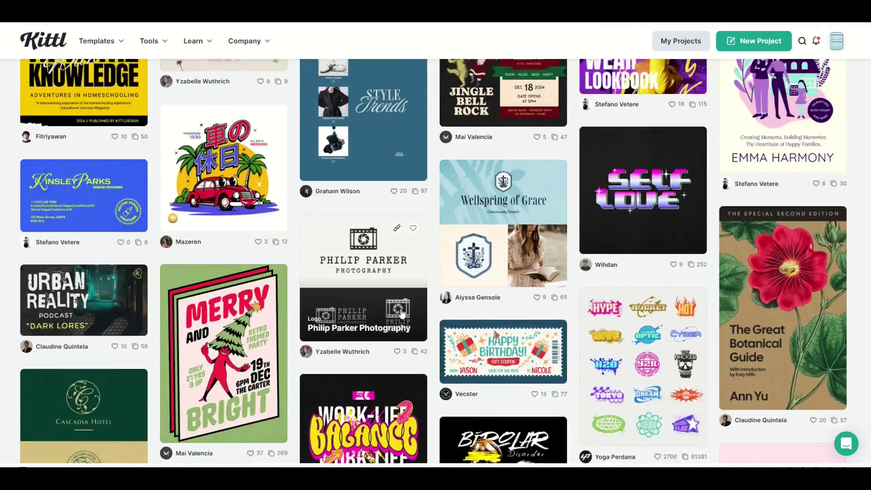
{"action": "scroll", "coordinate": [397, 309], "scroll_direction": "down", "scroll_amount": 8}
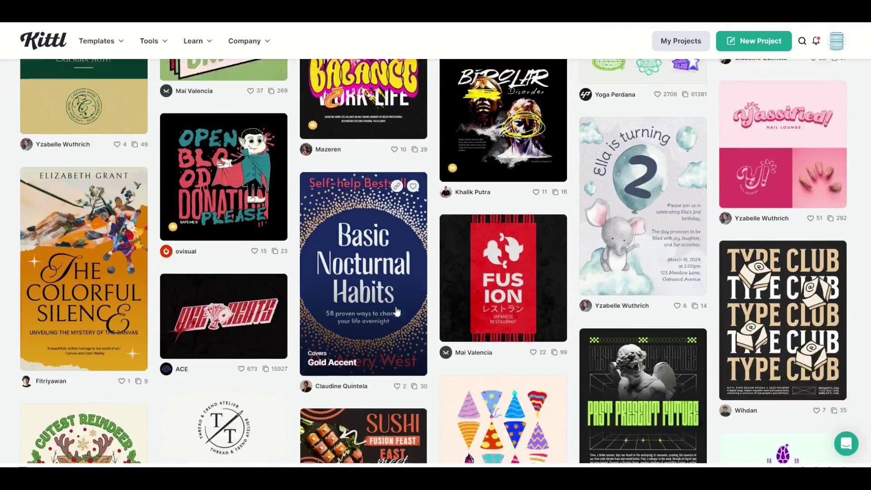
{"action": "scroll", "coordinate": [397, 313], "scroll_direction": "down", "scroll_amount": 8}
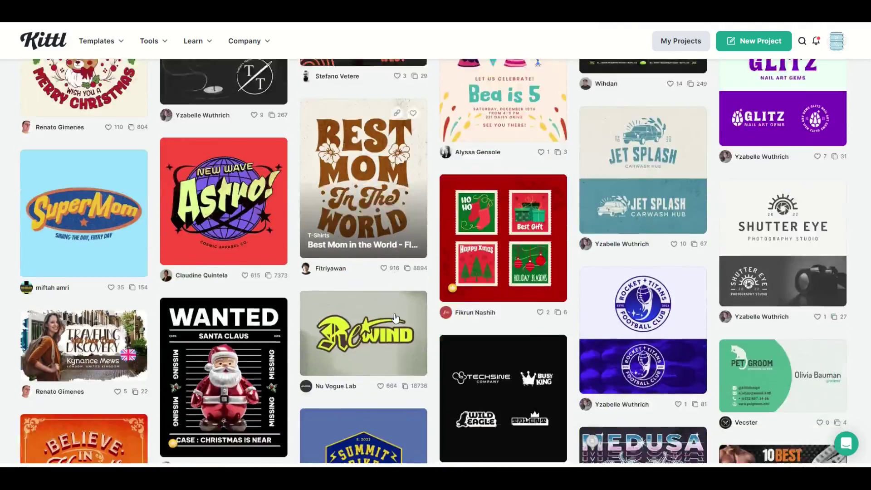
{"action": "scroll", "coordinate": [395, 319], "scroll_direction": "down", "scroll_amount": 2}
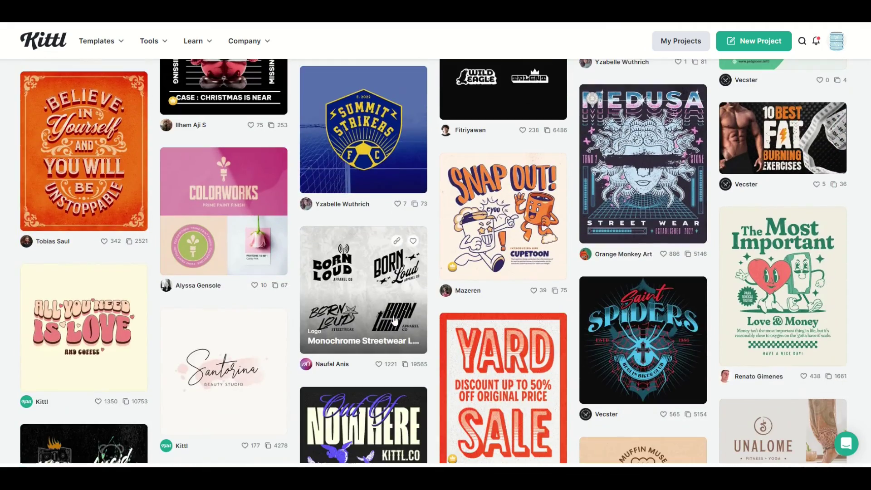
{"action": "scroll", "coordinate": [393, 319], "scroll_direction": "down", "scroll_amount": 7}
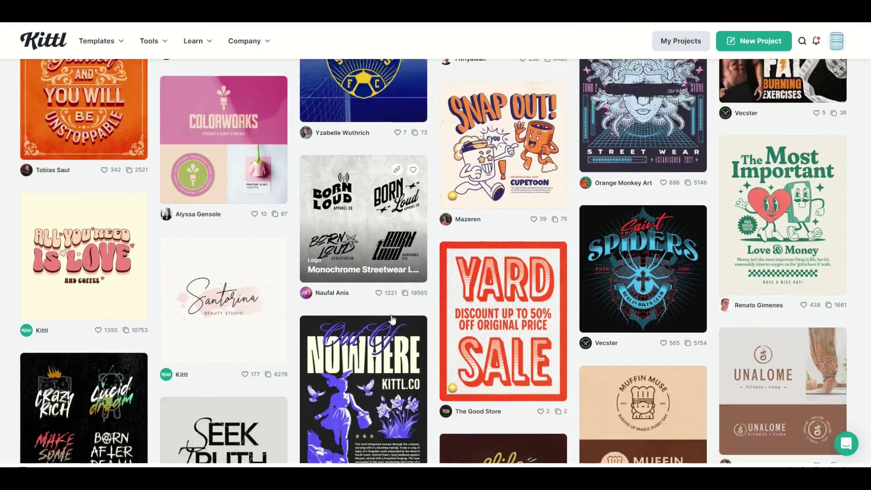
{"action": "scroll", "coordinate": [386, 321], "scroll_direction": "down", "scroll_amount": 5}
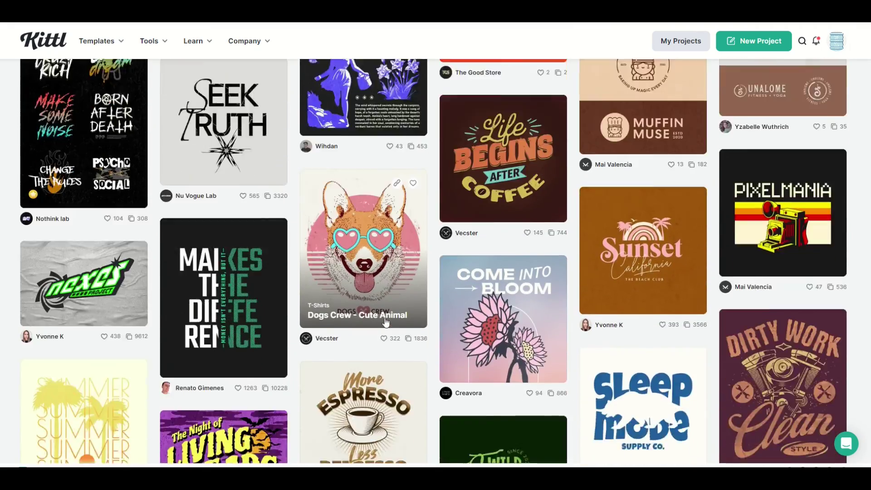